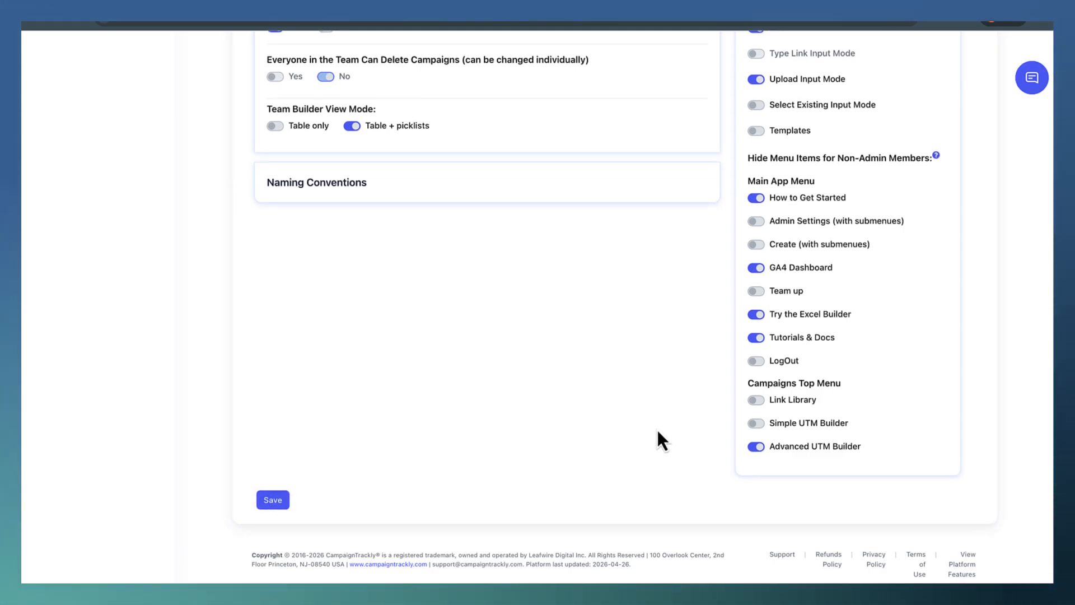
Open the Destination URLs page under the admin asset settings.
scroll(658, 431, up, 5)
scroll(658, 432, up, 3)
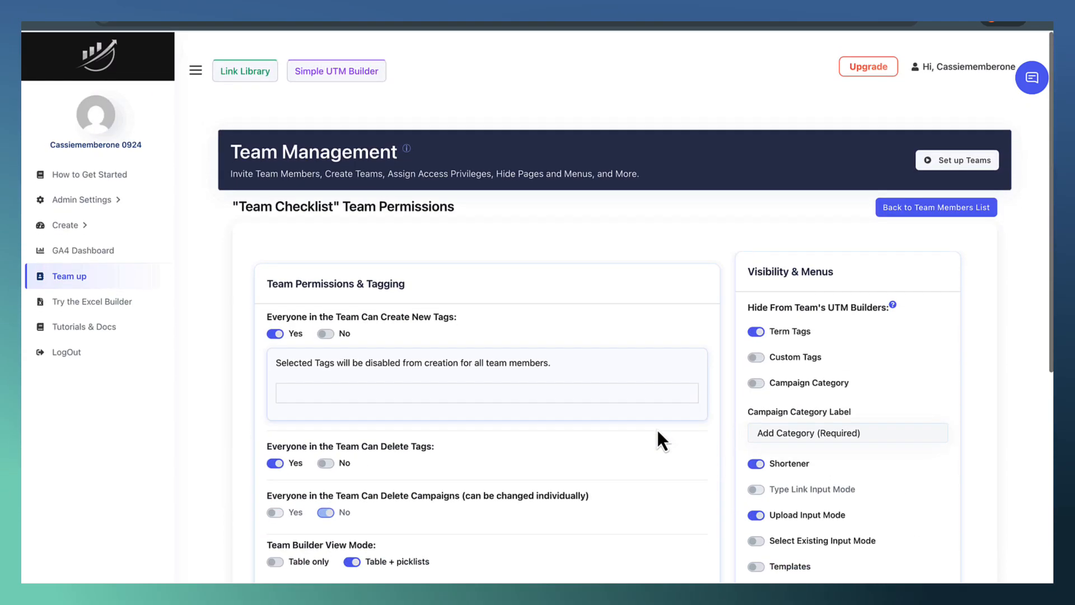
click(120, 203)
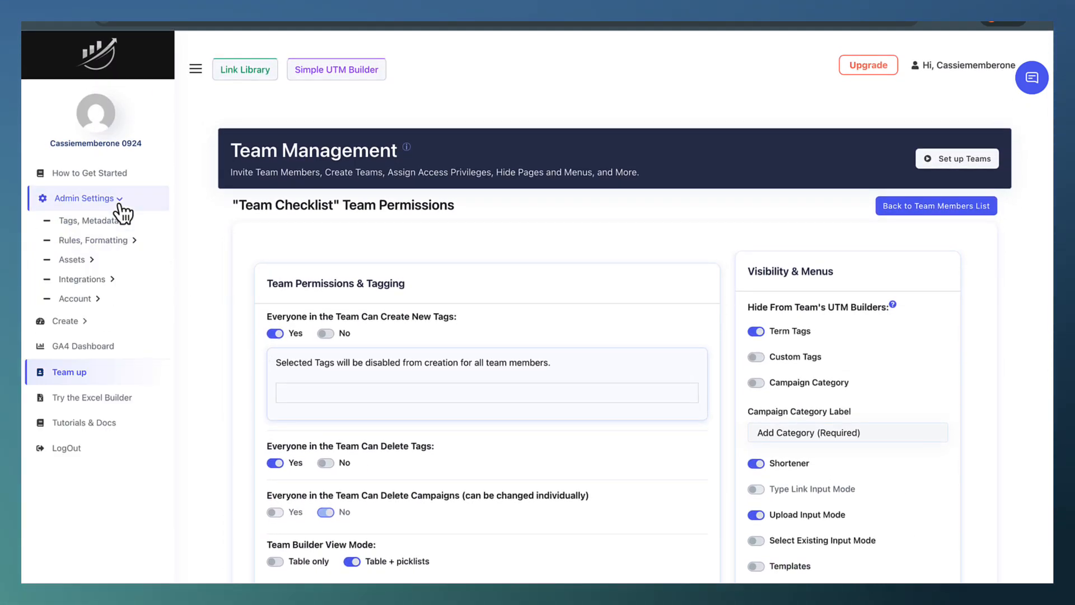
click(117, 259)
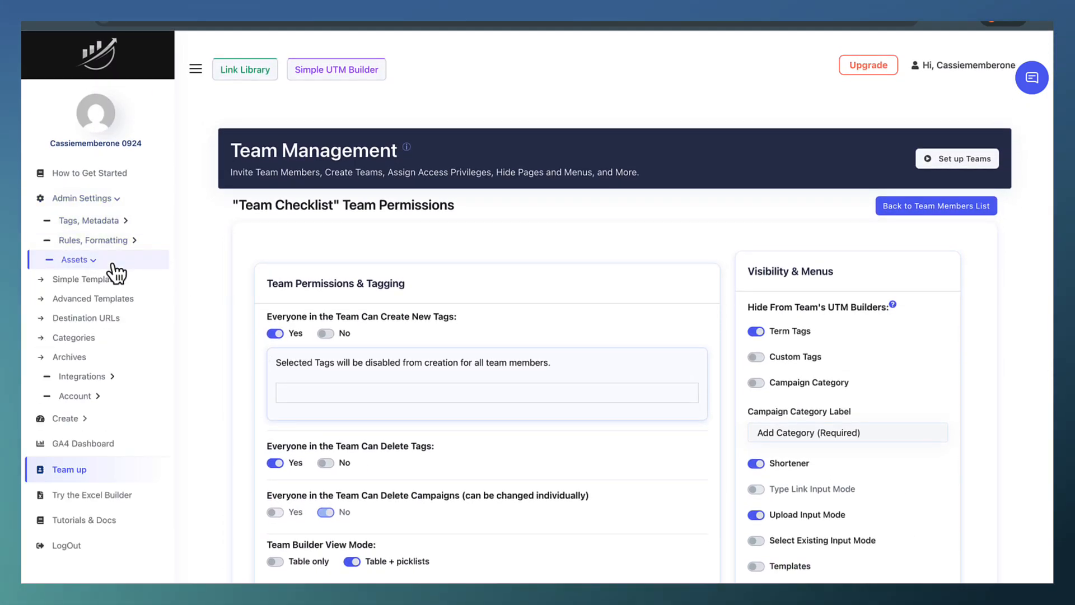
click(99, 317)
Import a CSV file of links into the Saved destinations library and review the resulting list.
scroll(609, 305, down, 6)
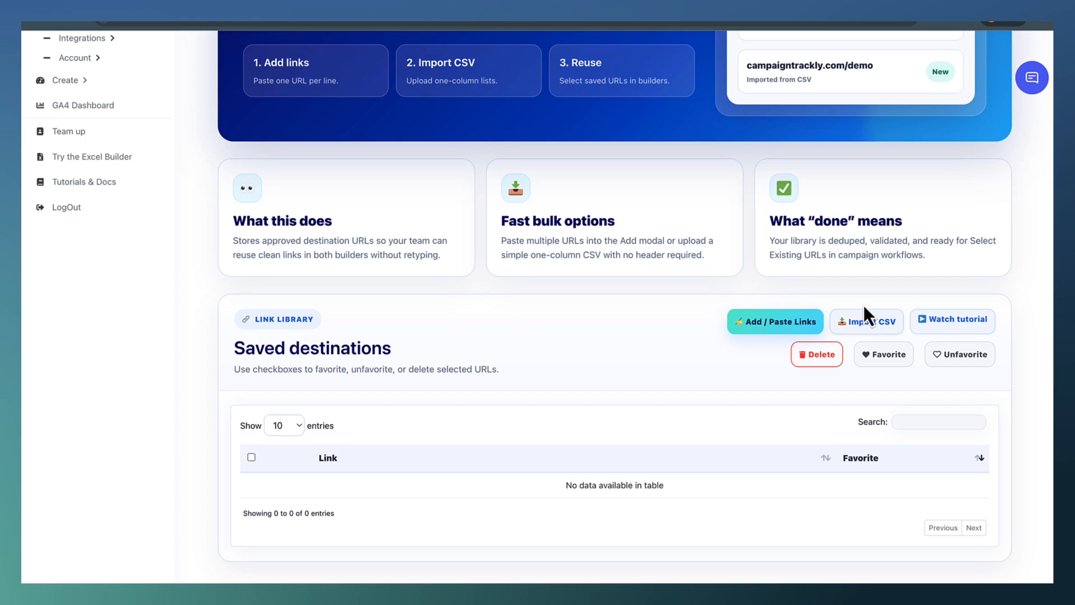
click(871, 324)
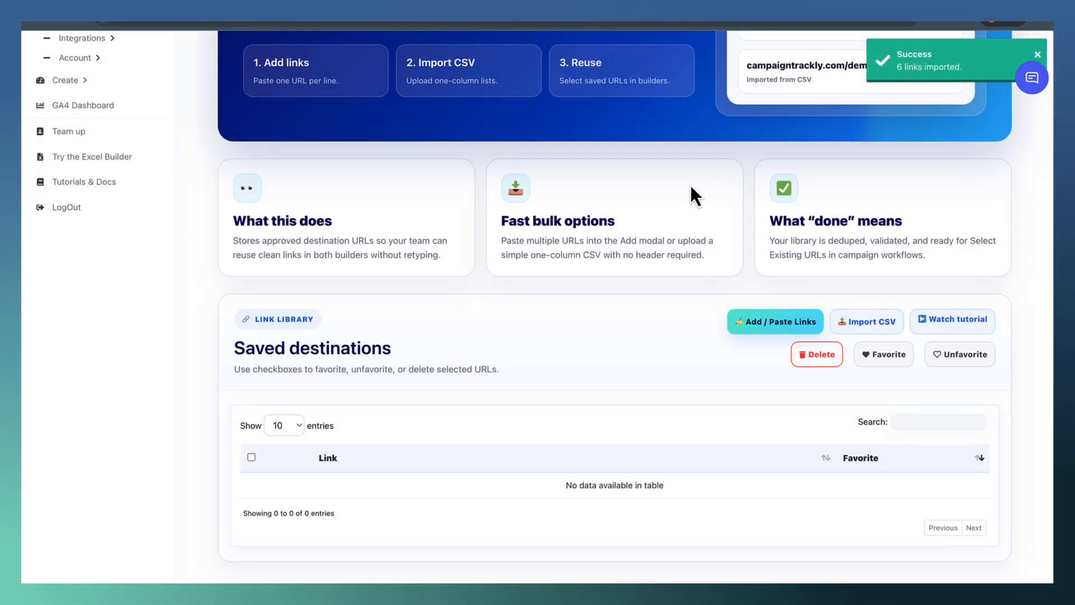
scroll(690, 186, down, 2)
scroll(691, 190, down, 1)
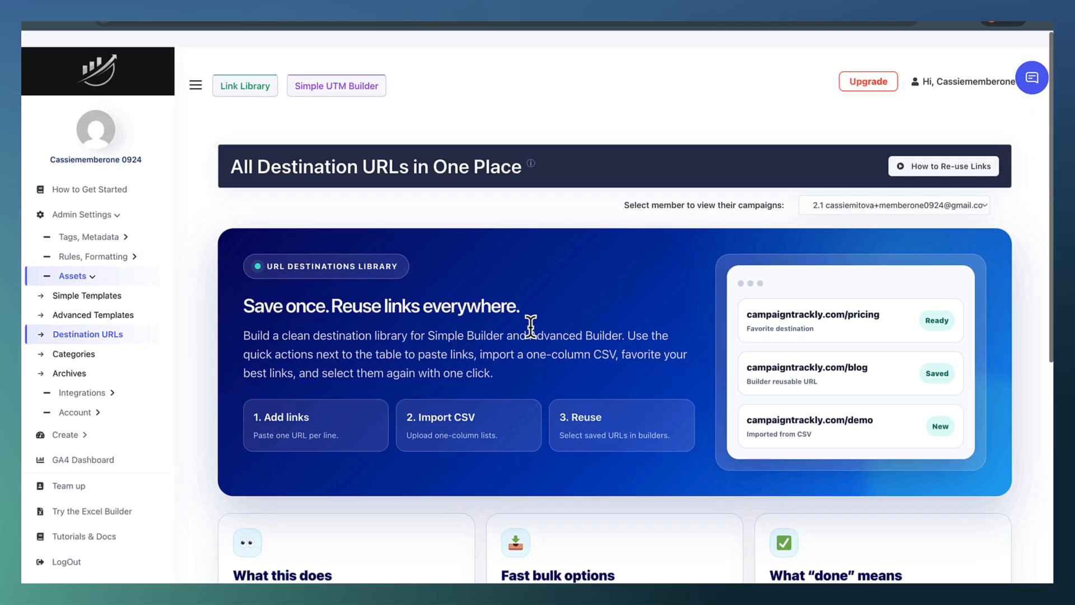
scroll(531, 326, down, 1)
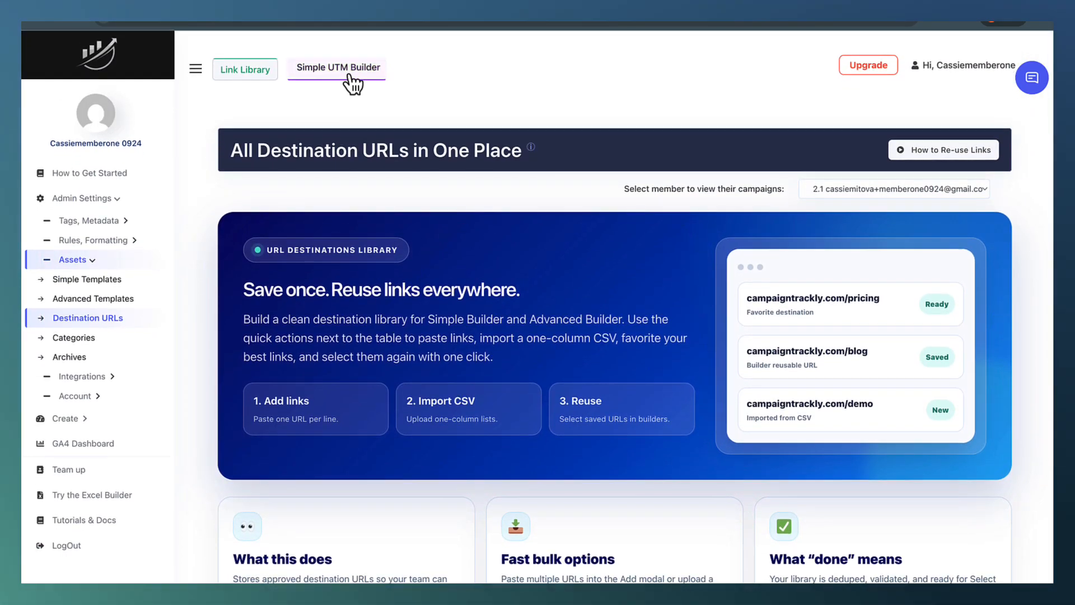
Start a new campaign named "example" in the Simple UTM Builder.
click(348, 73)
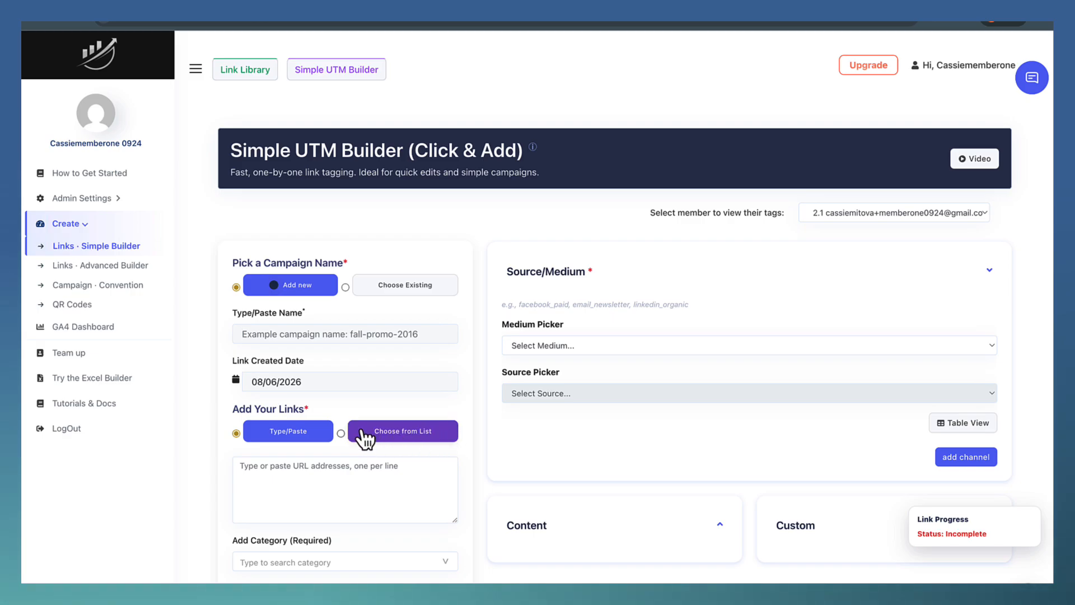
click(431, 434)
text(ex)
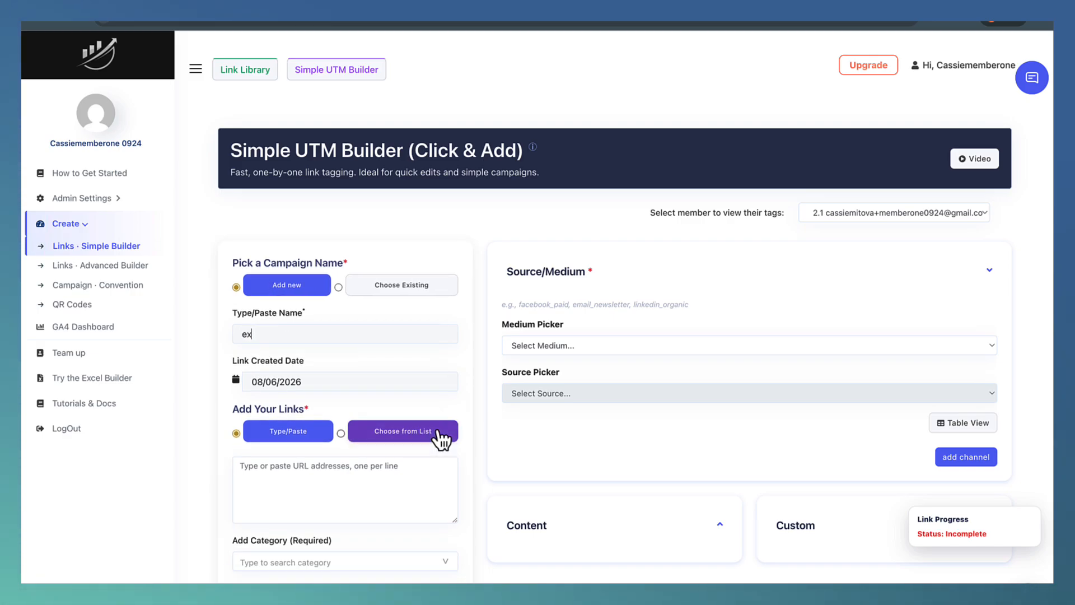
text(ample)
Bring up the saved destination links for the campaign and select all of them.
click(436, 432)
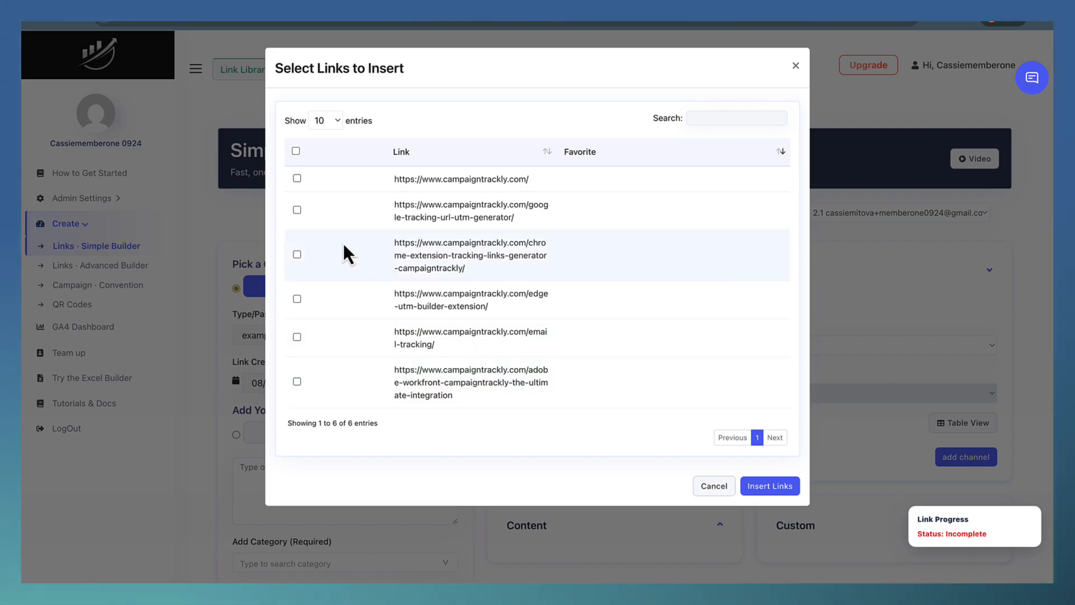
click(297, 178)
click(297, 210)
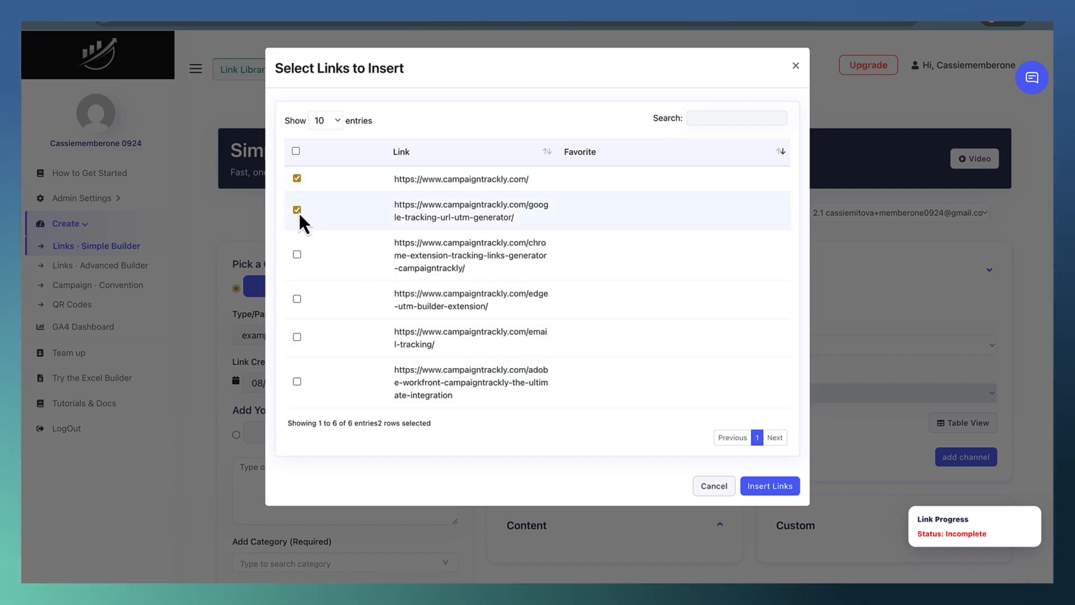
click(296, 151)
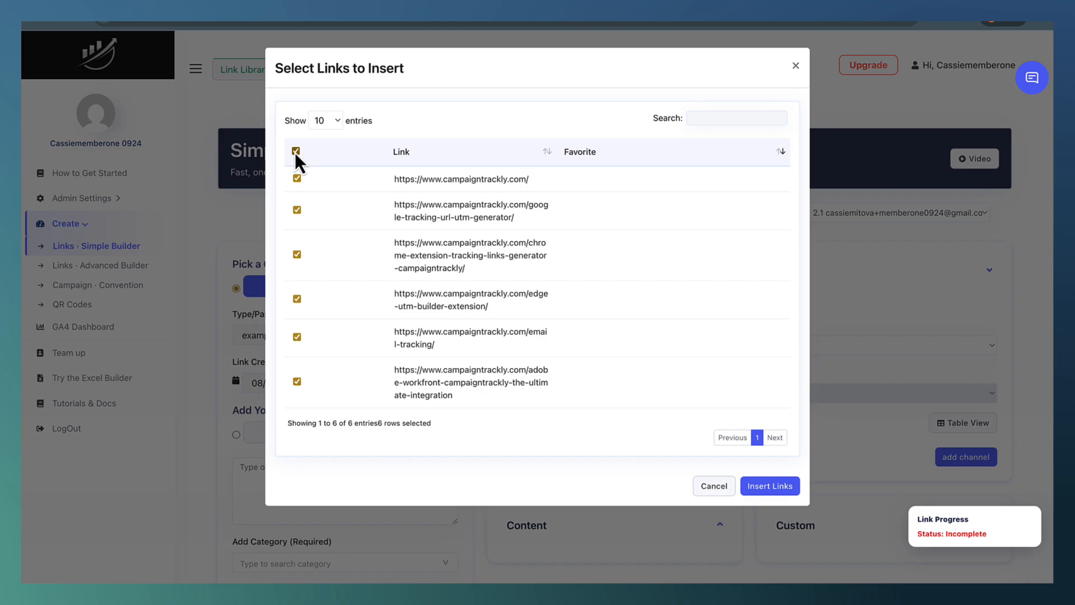
Filter the saved links by "goo" and insert the google-tracking-url-utm-generator link into the campaign.
click(714, 114)
text(g)
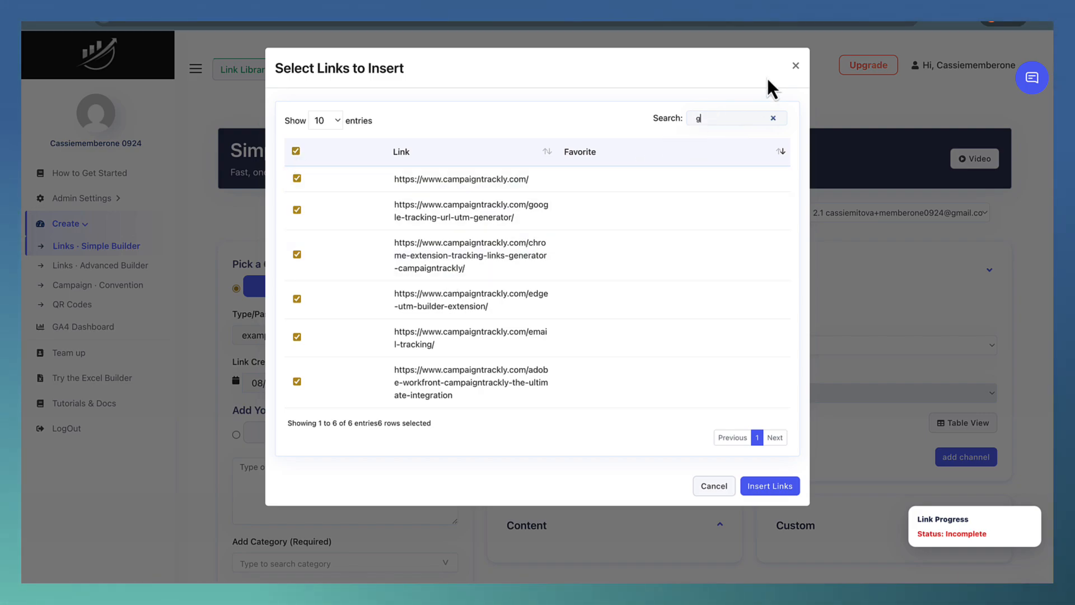
text(oo)
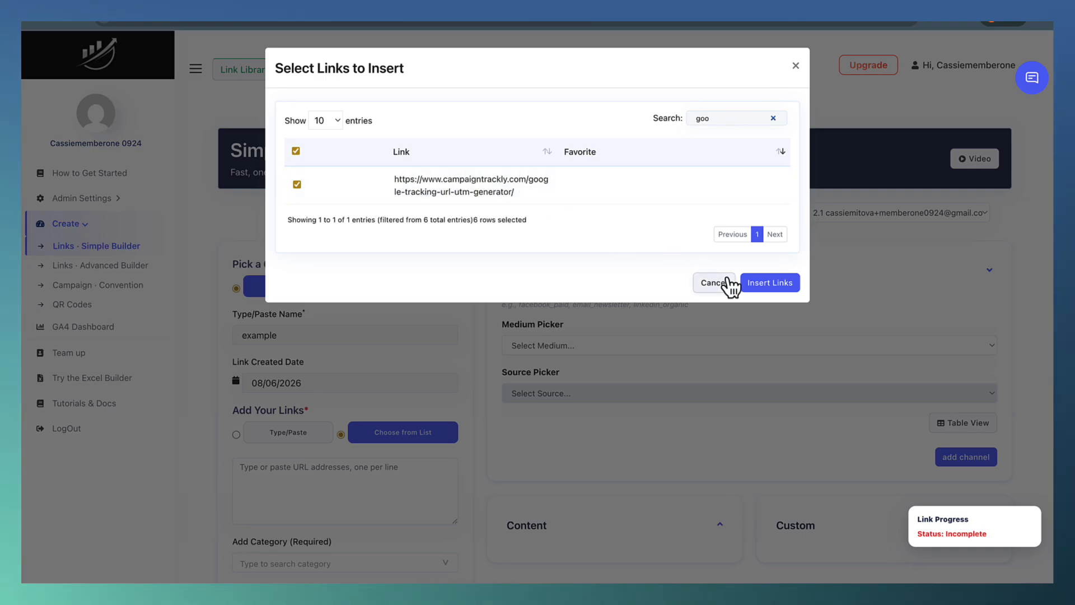
click(774, 282)
scroll(492, 311, down, 2)
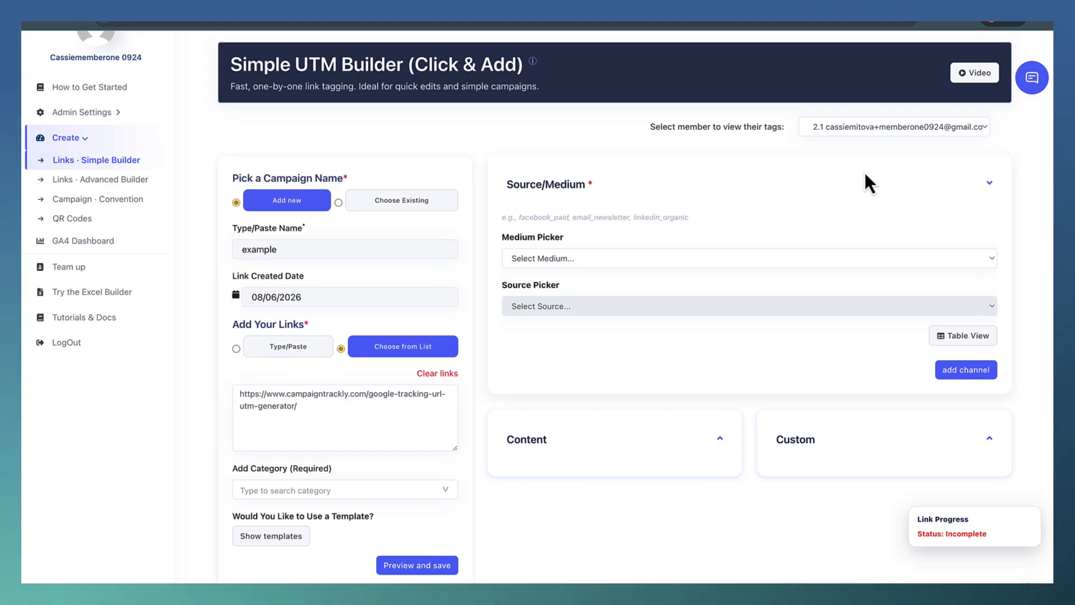
Open the Simple Integrations page and go to the schedule settings of the Export to Email integration.
click(124, 114)
click(116, 193)
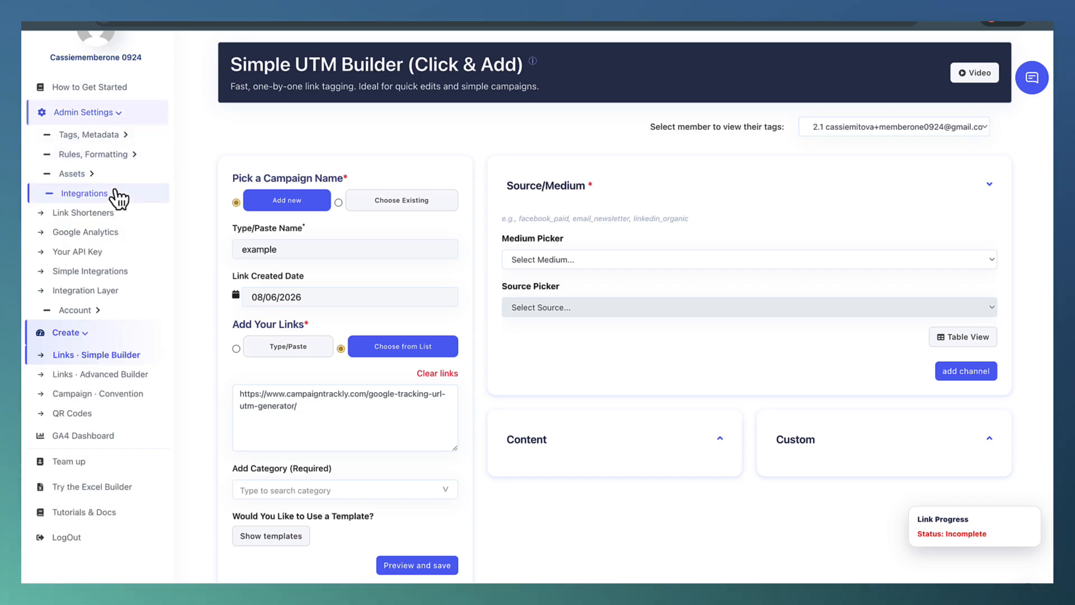
click(112, 272)
scroll(574, 247, down, 6)
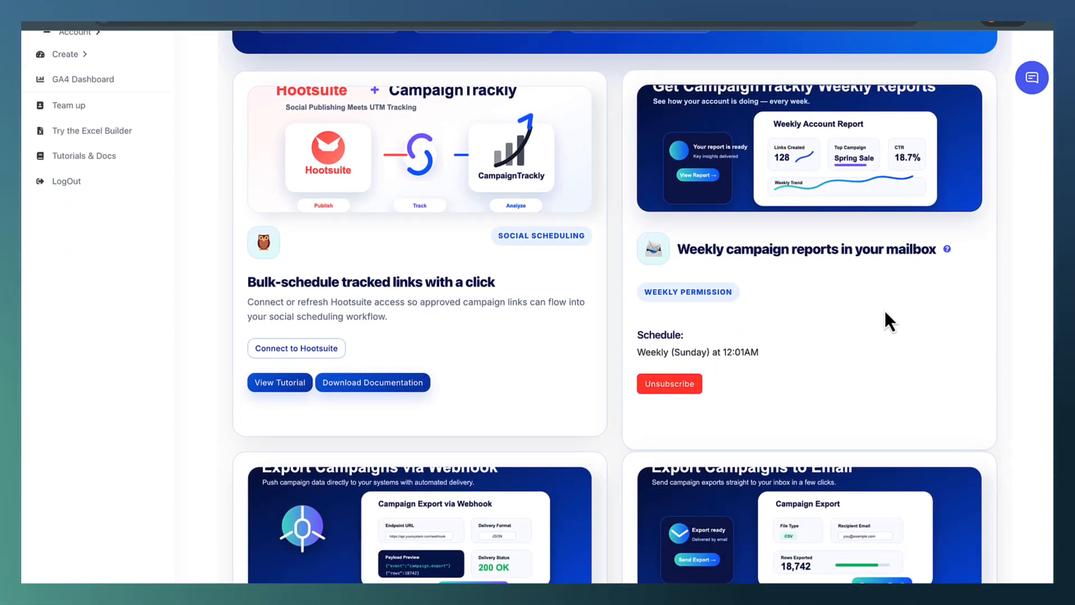
scroll(783, 328, down, 6)
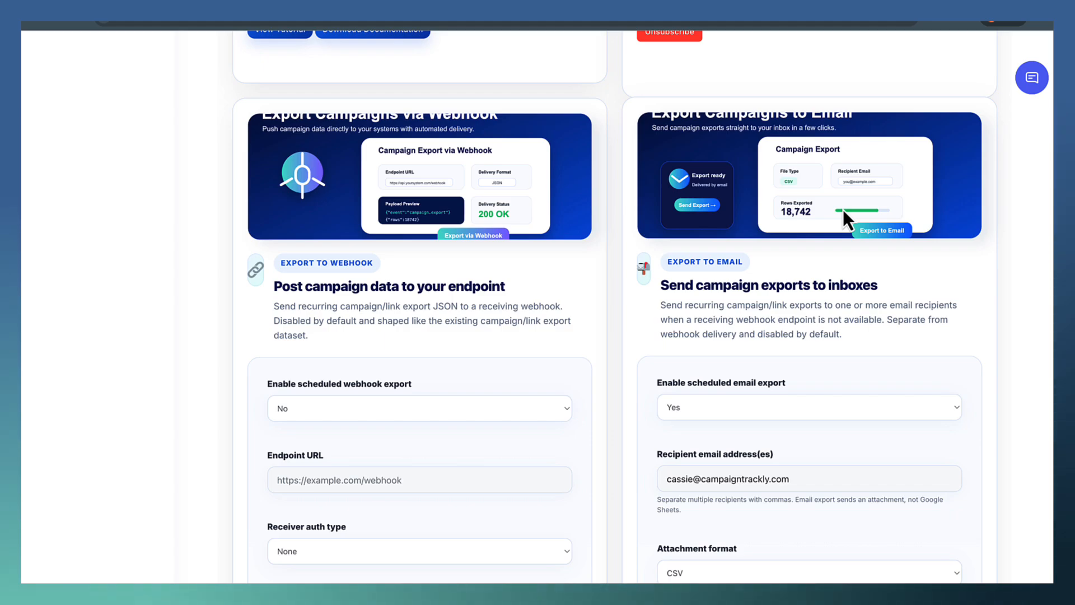
scroll(842, 210, down, 1)
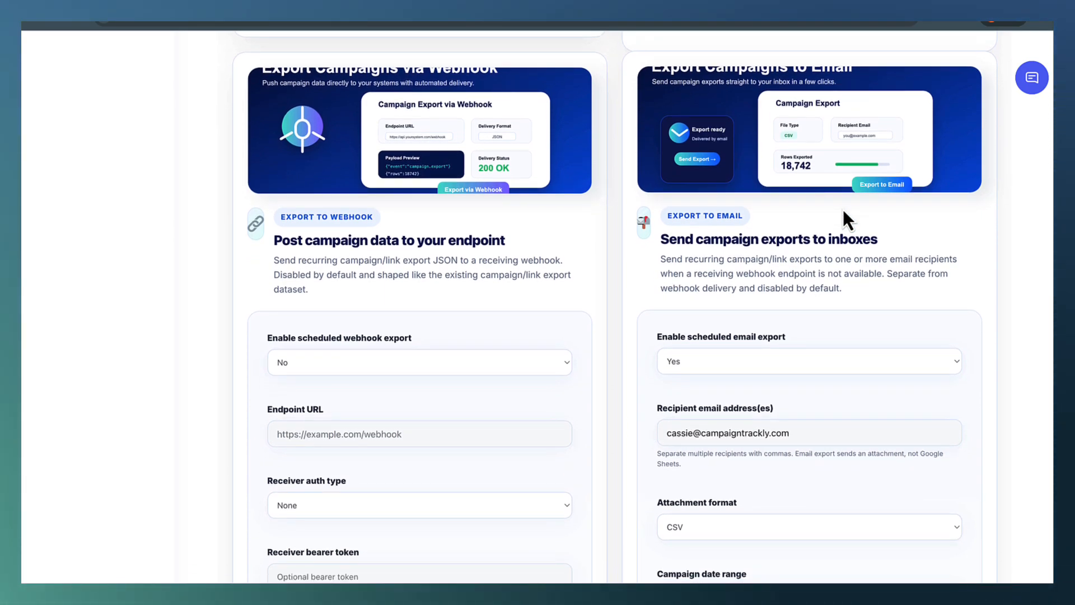
scroll(843, 211, down, 1)
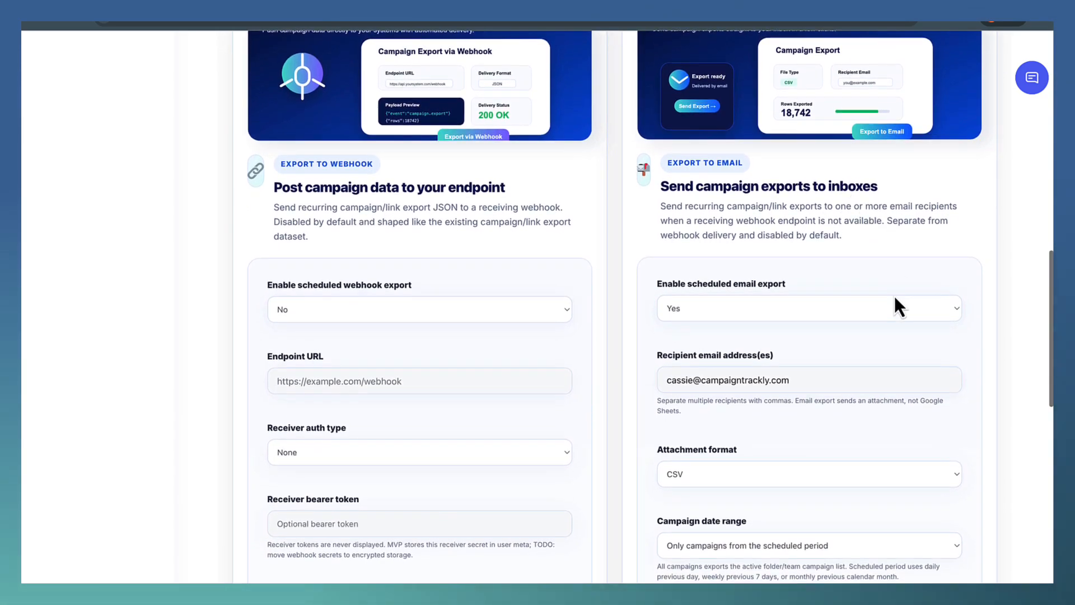
scroll(806, 371, down, 2)
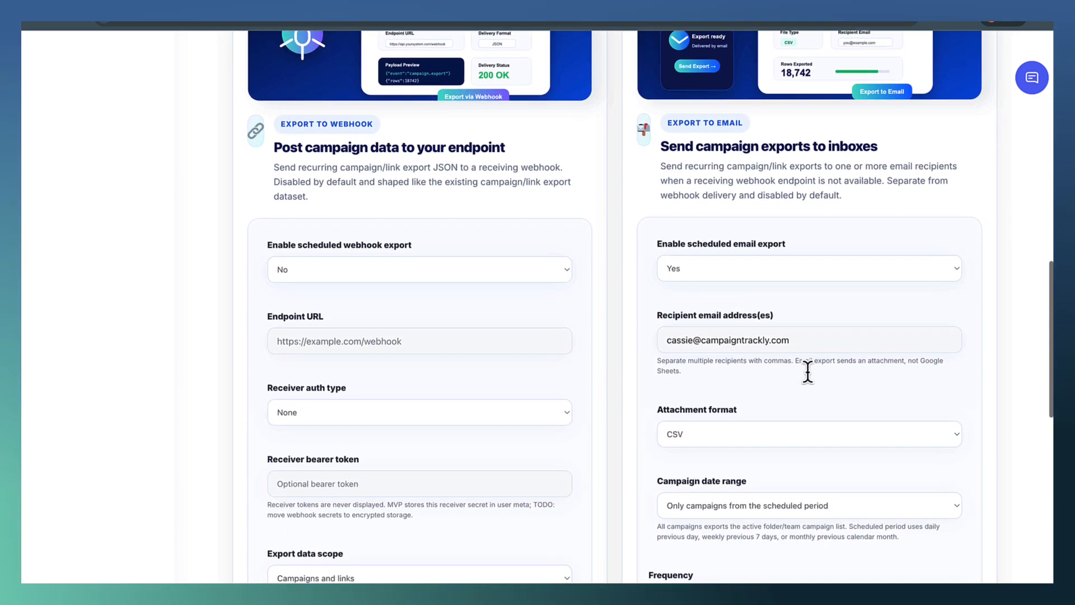
scroll(807, 372, down, 1)
scroll(808, 374, down, 1)
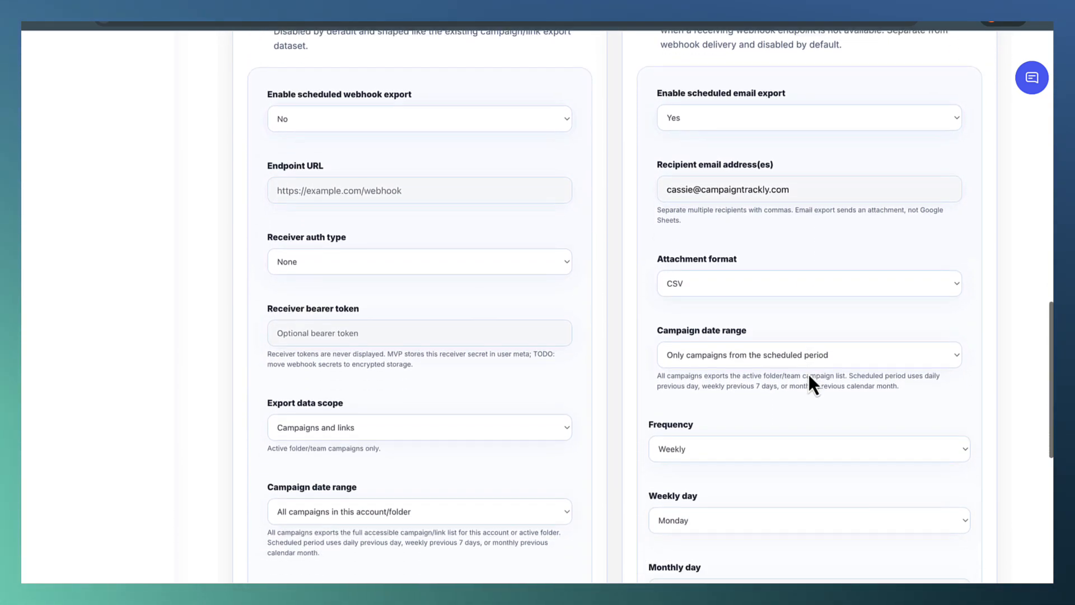
Keep the email export frequency at Weekly and set its weekly day to Sunday.
click(782, 446)
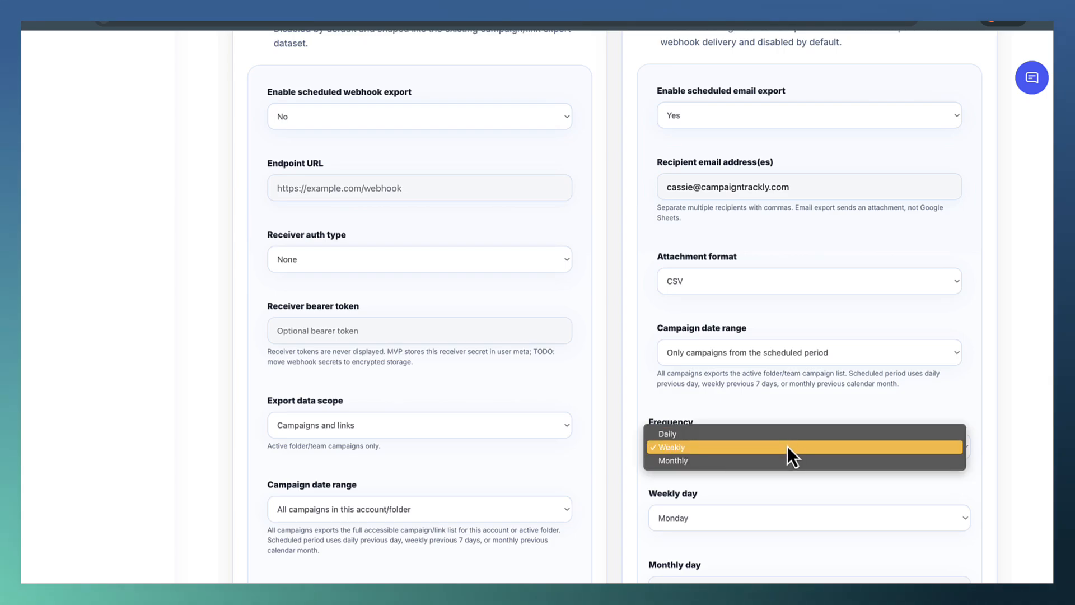
click(787, 446)
scroll(778, 450, down, 1)
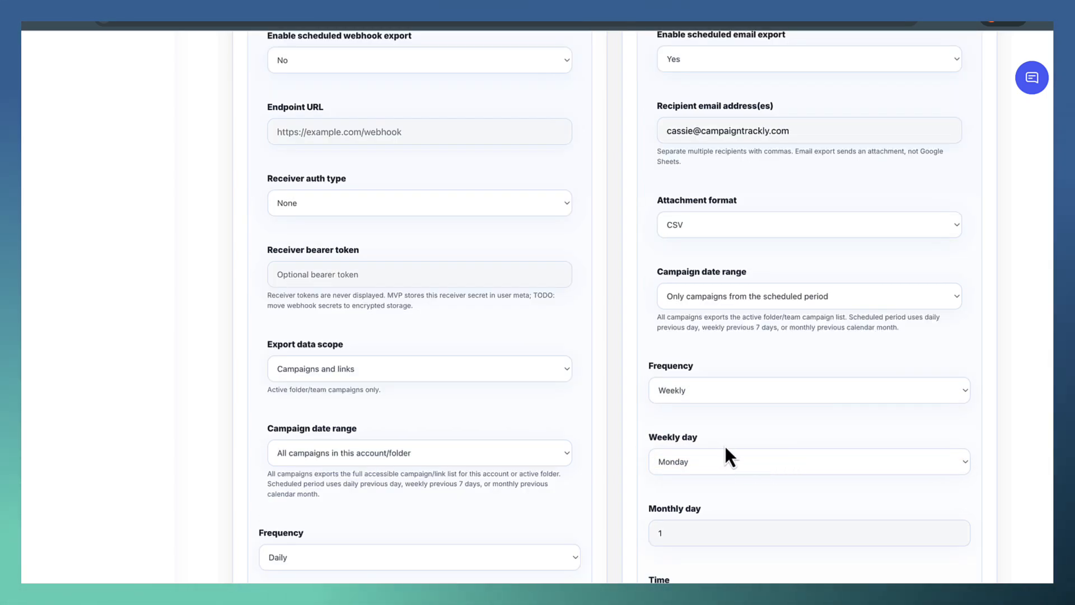
click(750, 468)
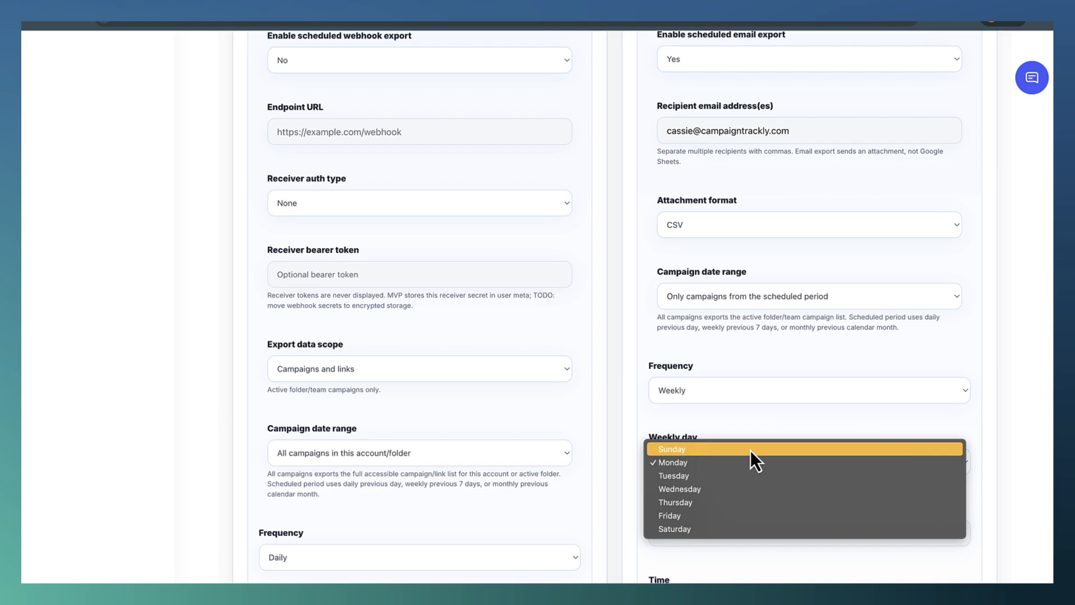
click(750, 449)
scroll(763, 445, down, 1)
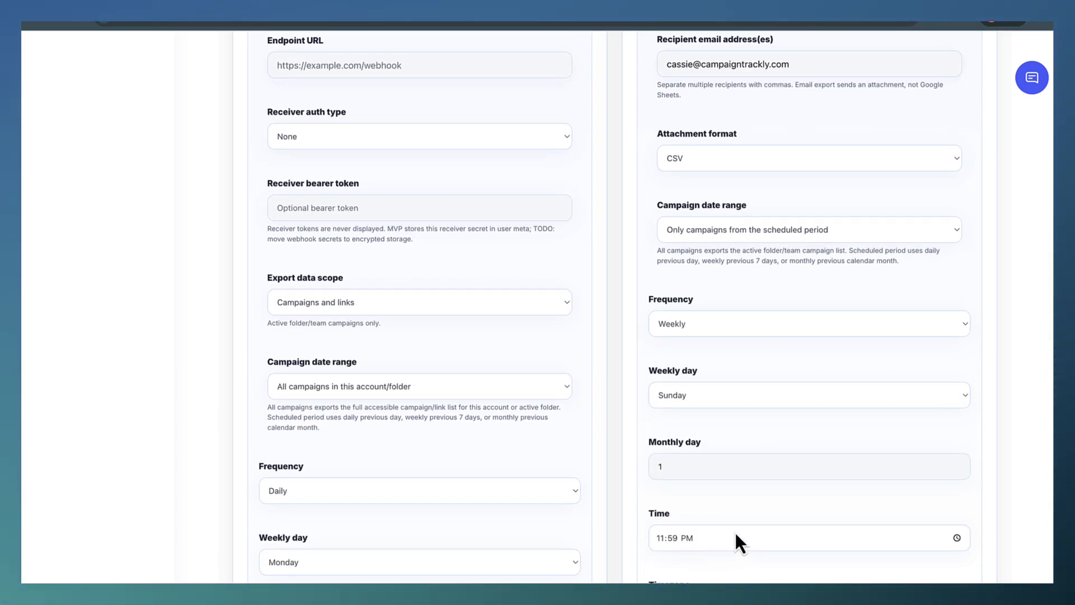
Keep the email export's campaign date range at "Only campaigns from the scheduled period" and save the email export settings.
click(896, 239)
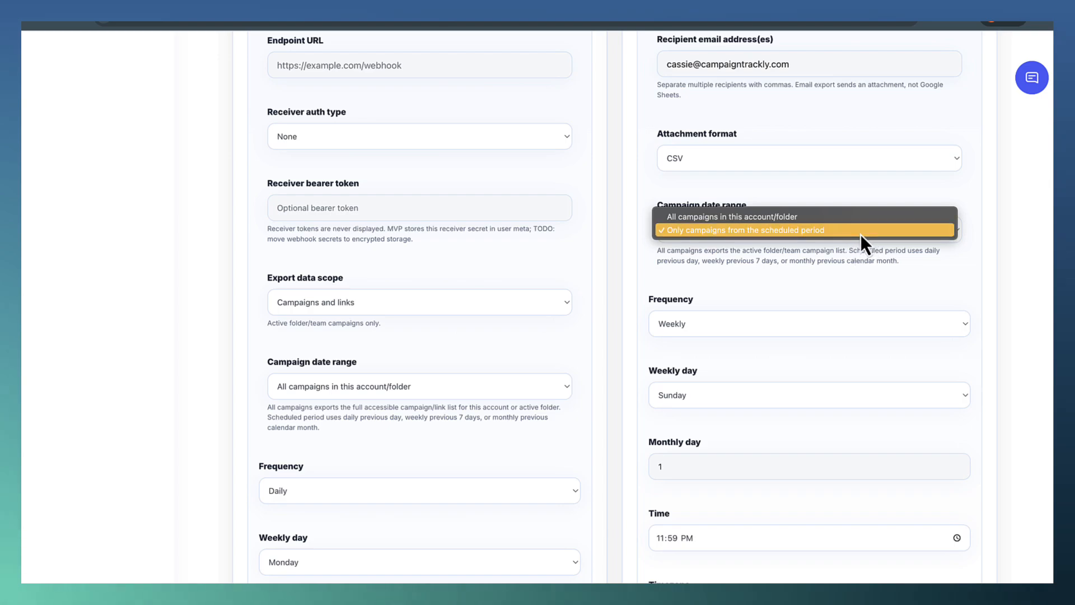
click(864, 267)
scroll(864, 267, down, 2)
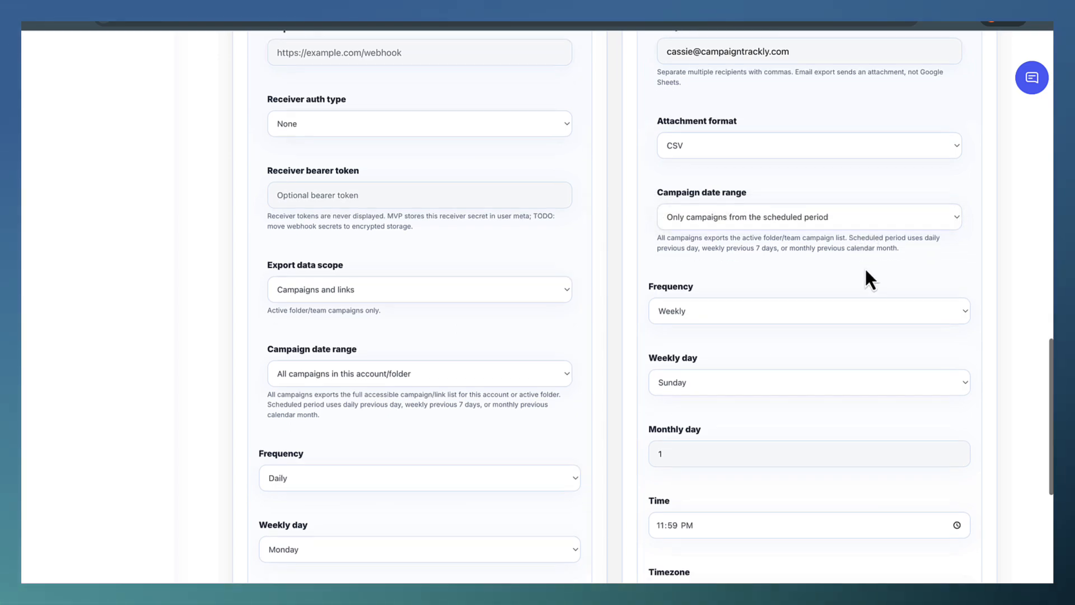
scroll(867, 277, down, 1)
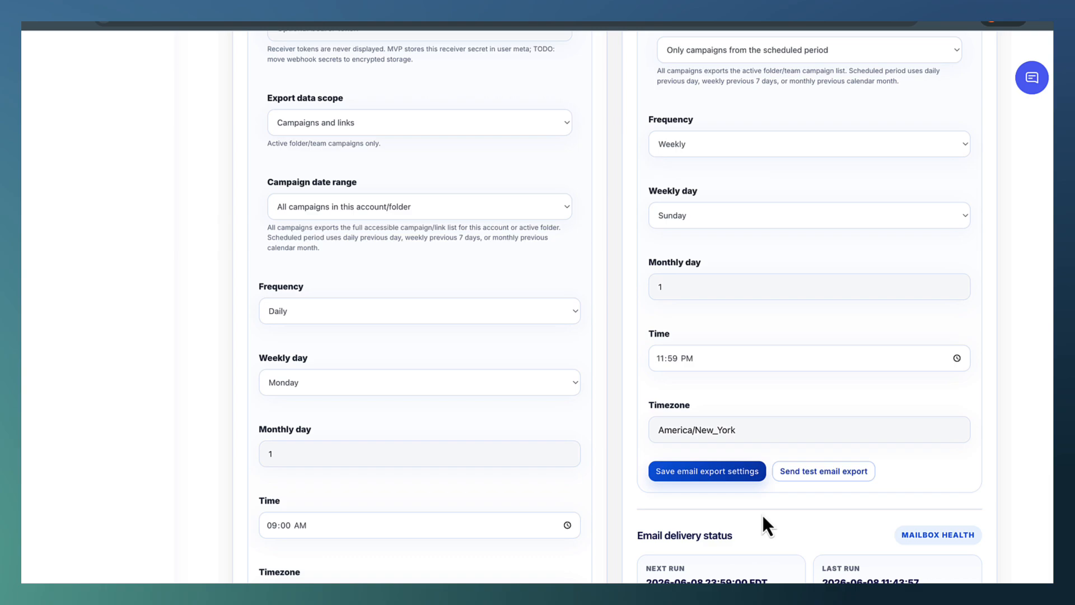
click(730, 477)
click(538, 382)
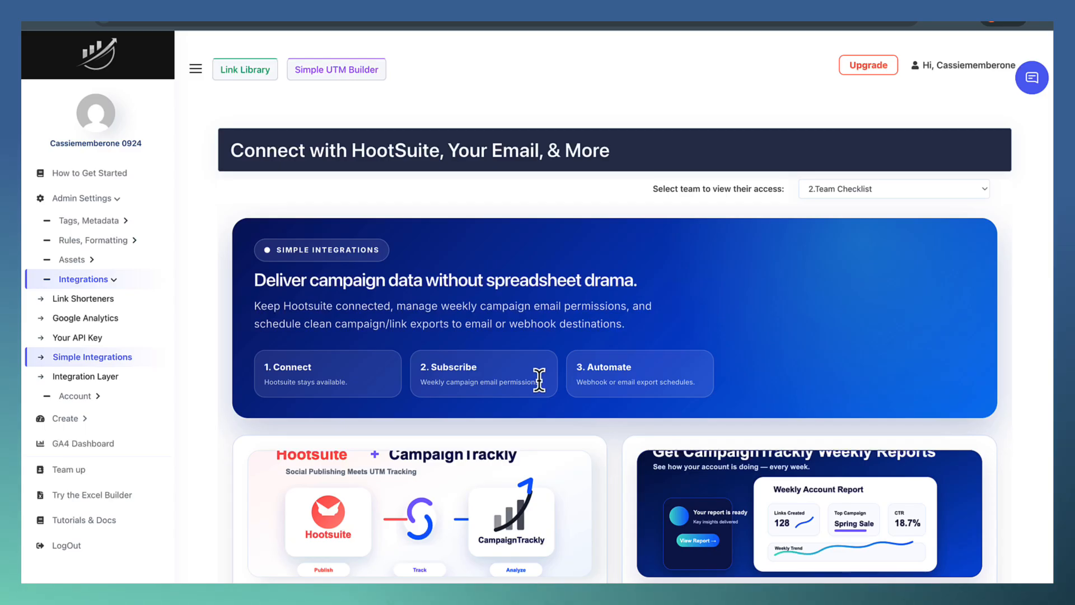
Send a test email export and open the export attachment from the received message in Gmail.
scroll(834, 422, down, 15)
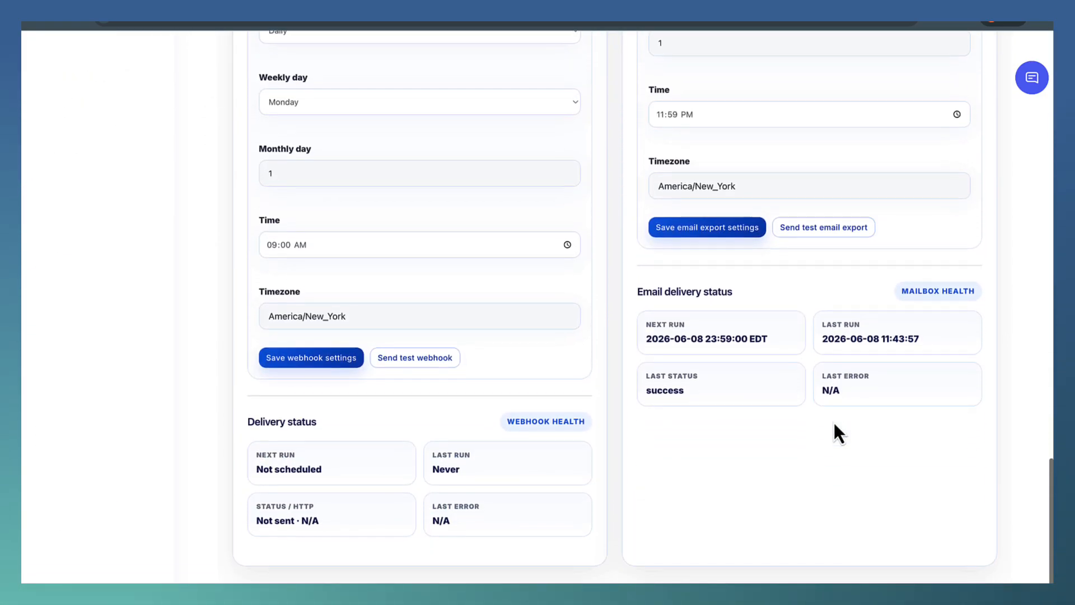
click(850, 220)
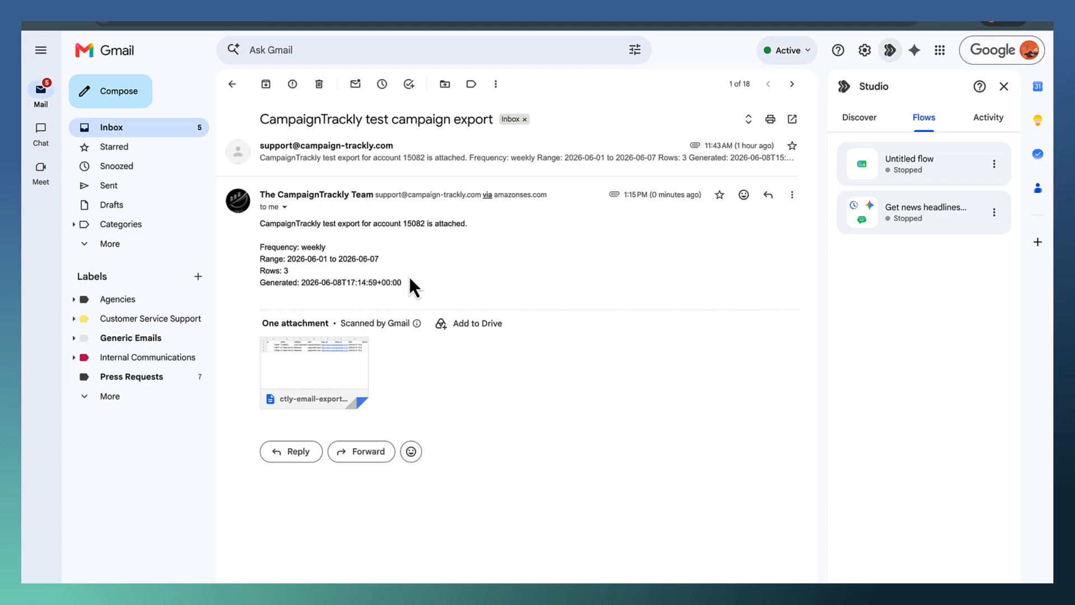
click(345, 372)
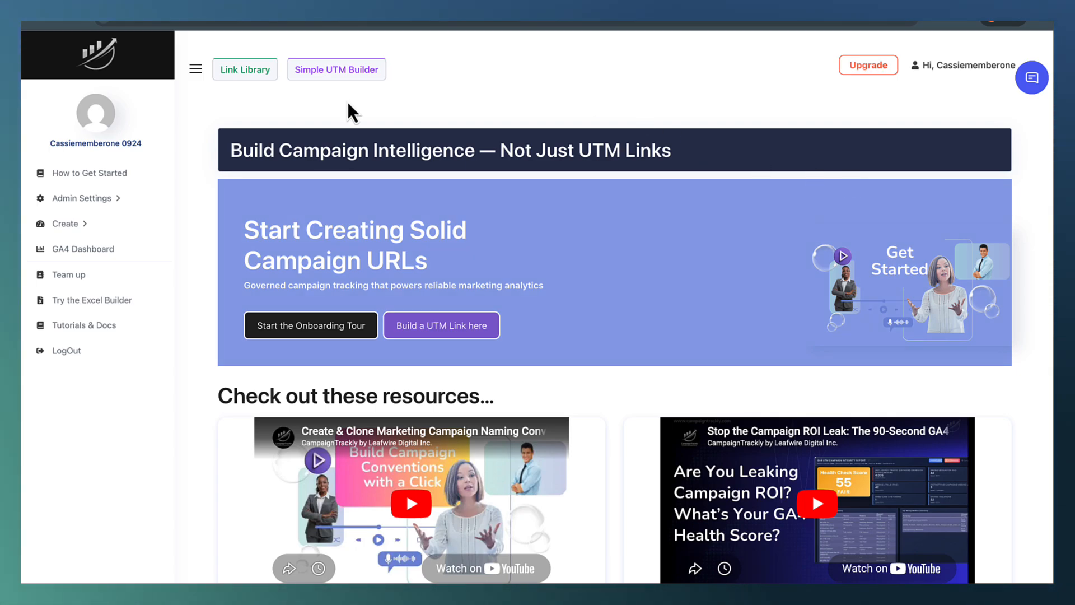
Open the Custom Tags page under the tags and metadata settings in CampaignTrackly.
click(134, 203)
click(128, 221)
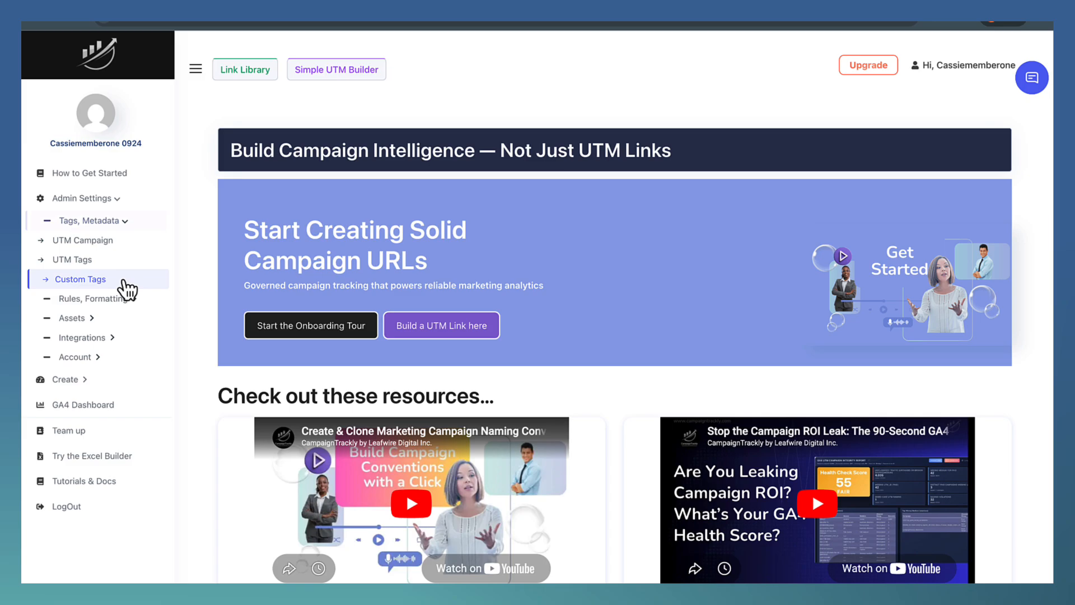
click(124, 282)
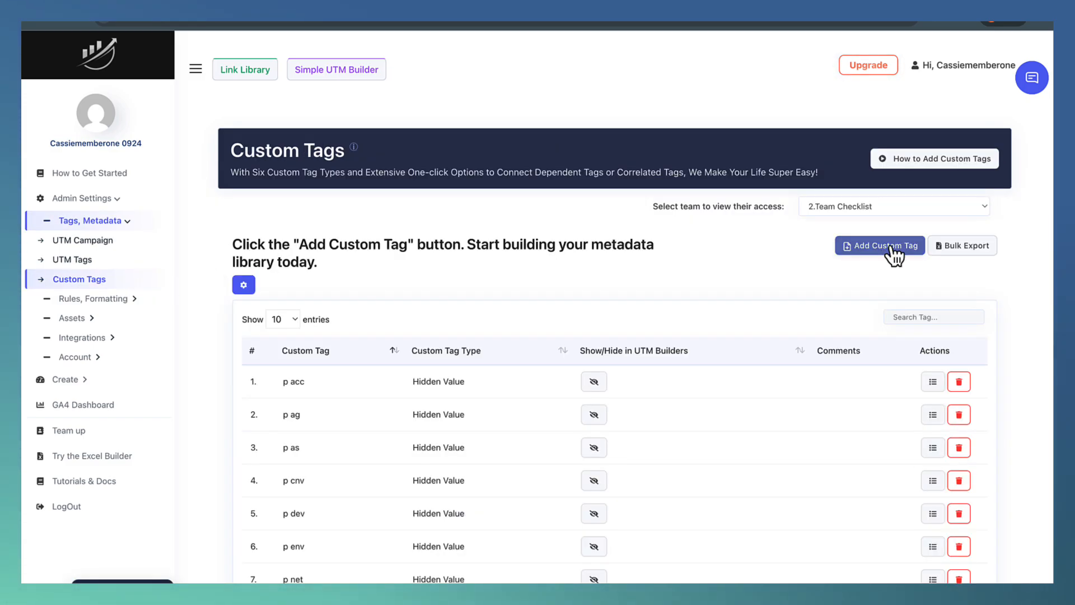
Create a Hidden Value custom tag named "abr medium" with an added "Medium" column and save it.
click(891, 248)
click(449, 122)
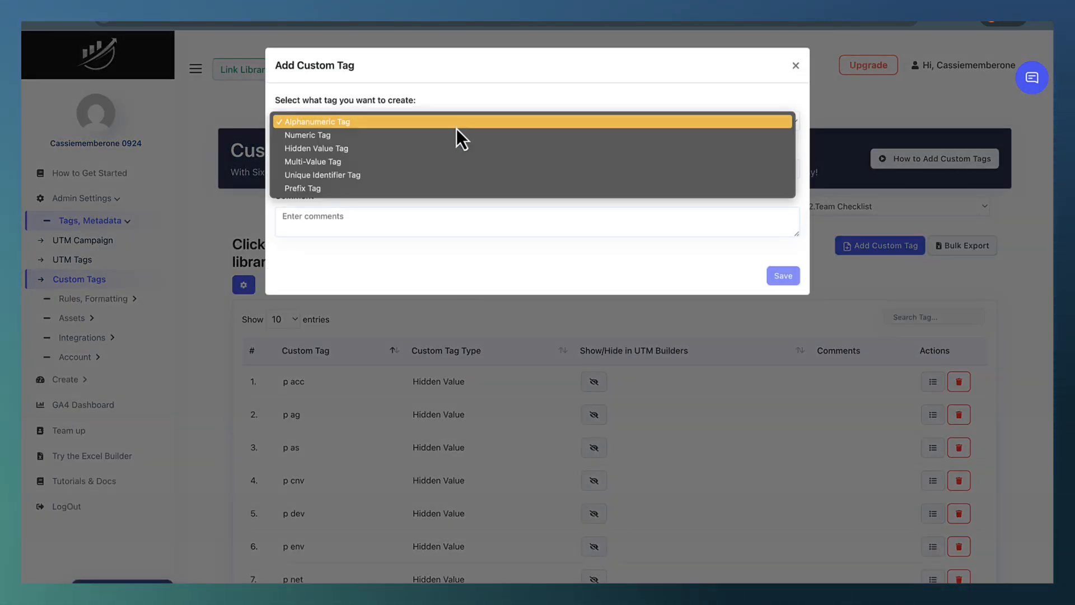
click(458, 148)
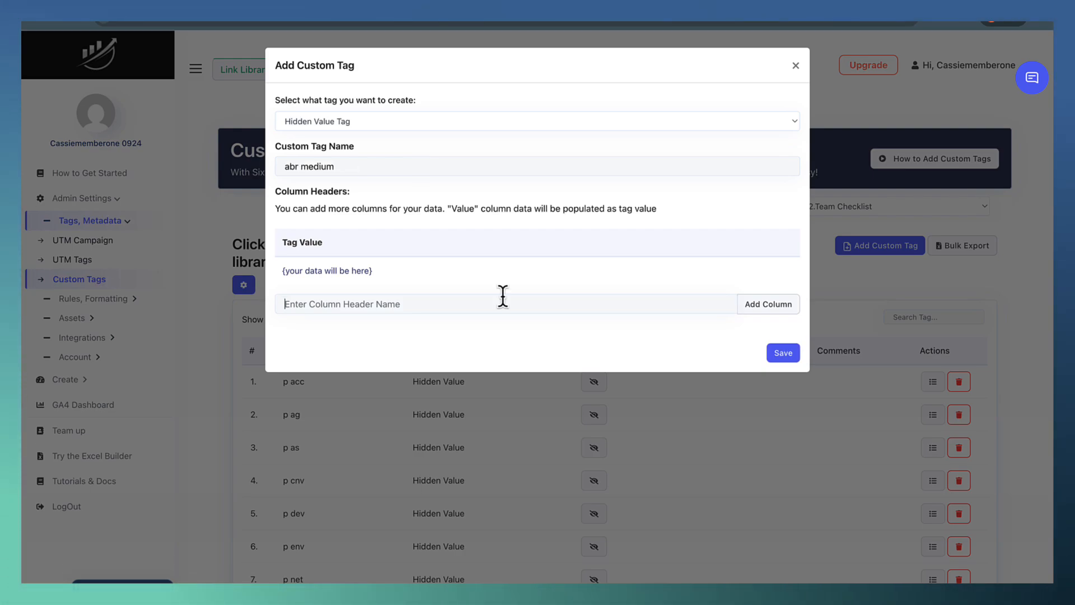
text(Medium)
click(763, 304)
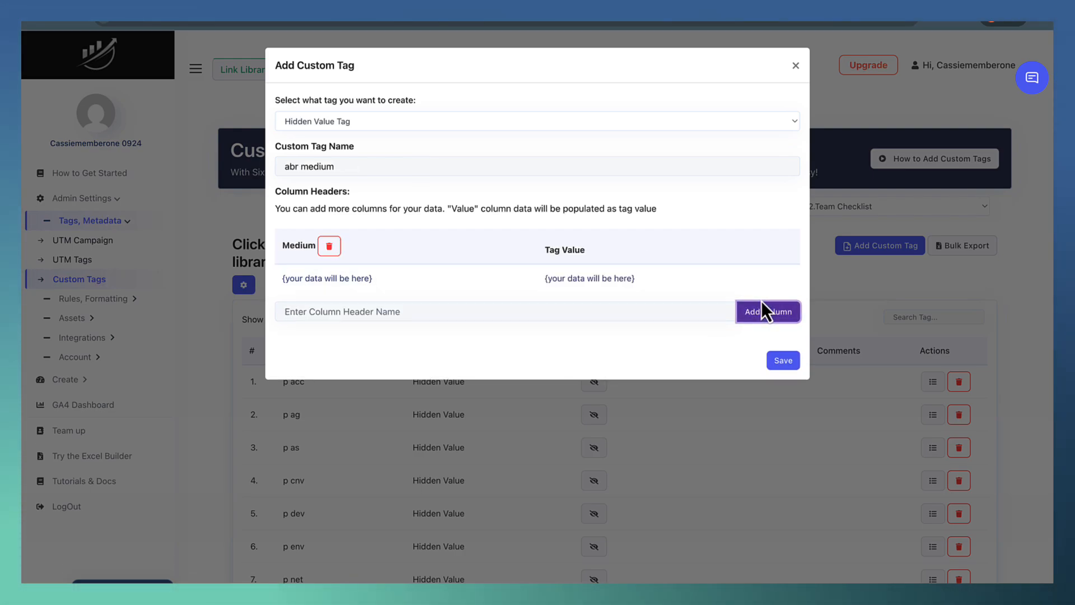
click(790, 364)
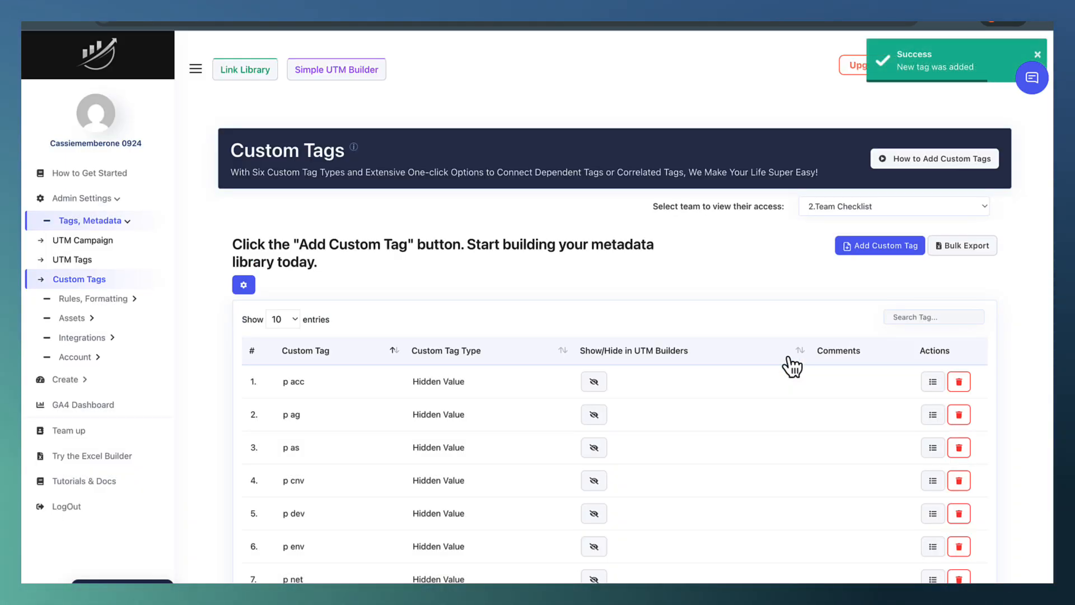
Open the values of the abr medium custom tag and import its medium values.
scroll(792, 367, down, 5)
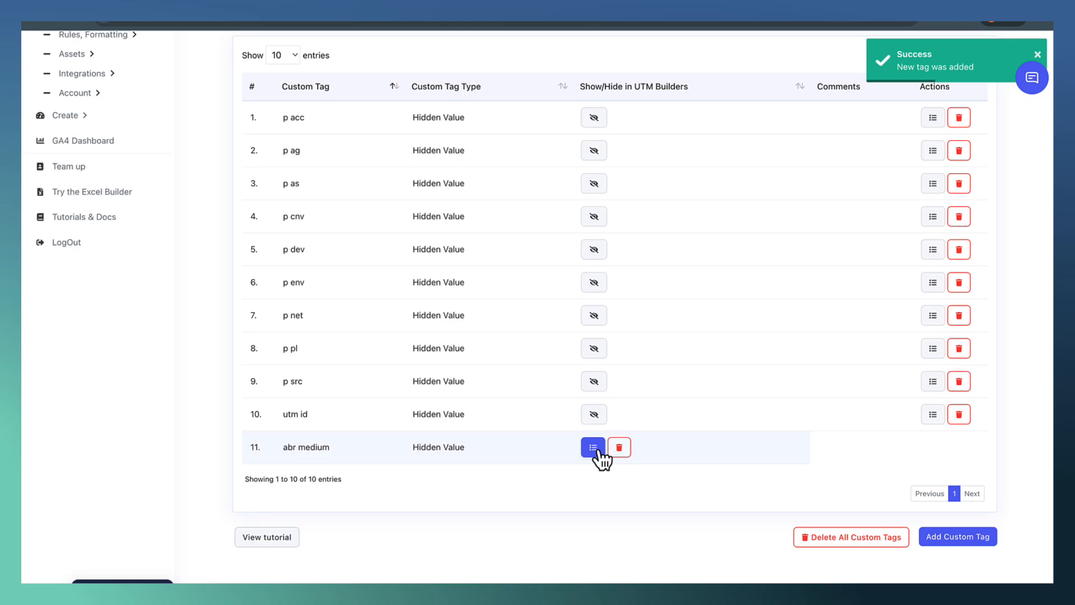
click(593, 447)
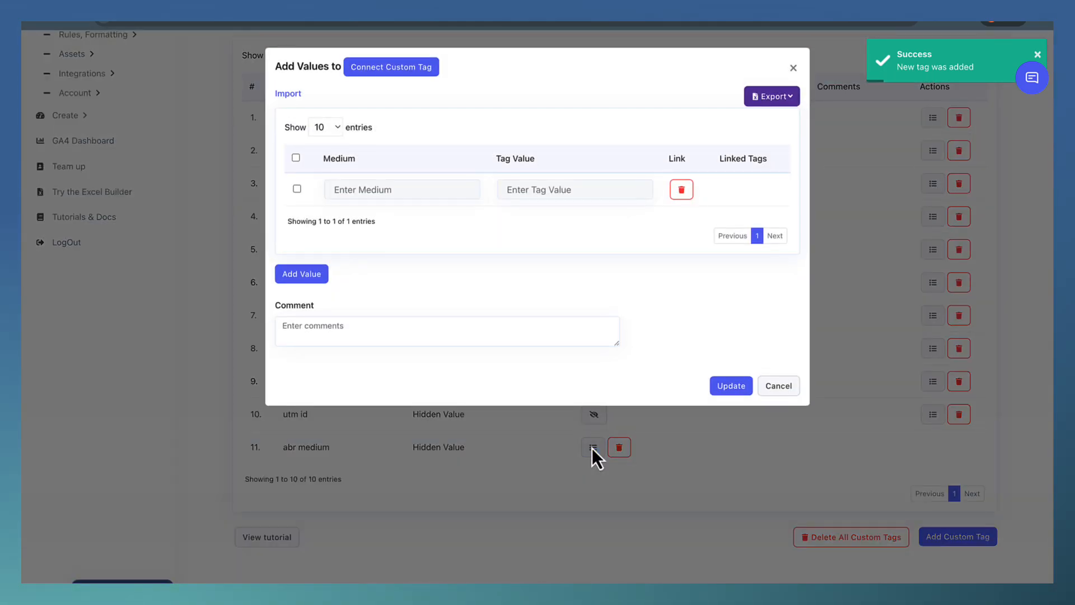
click(288, 95)
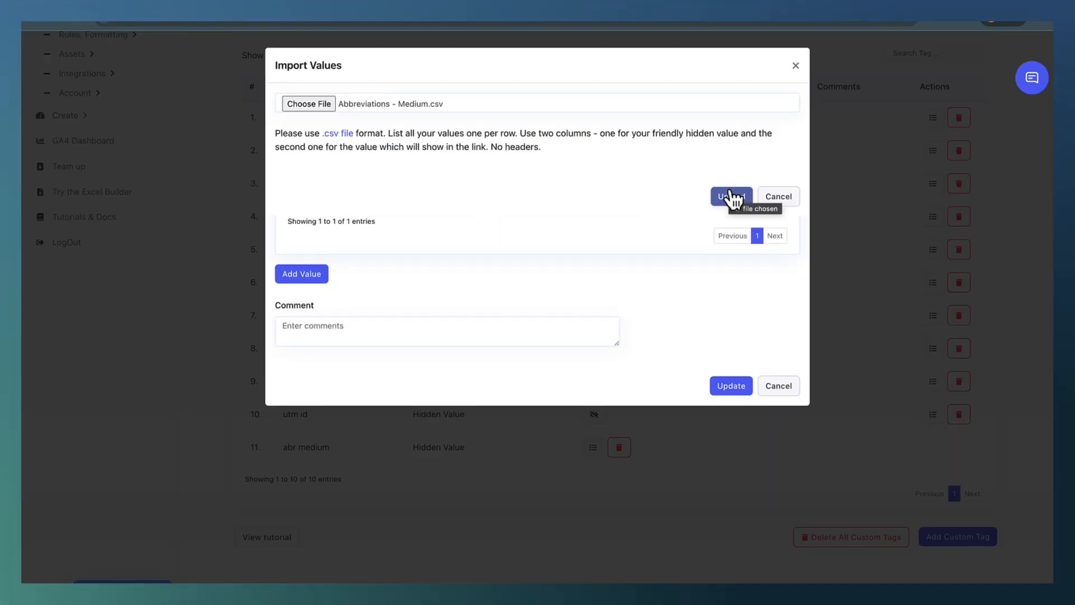
click(731, 196)
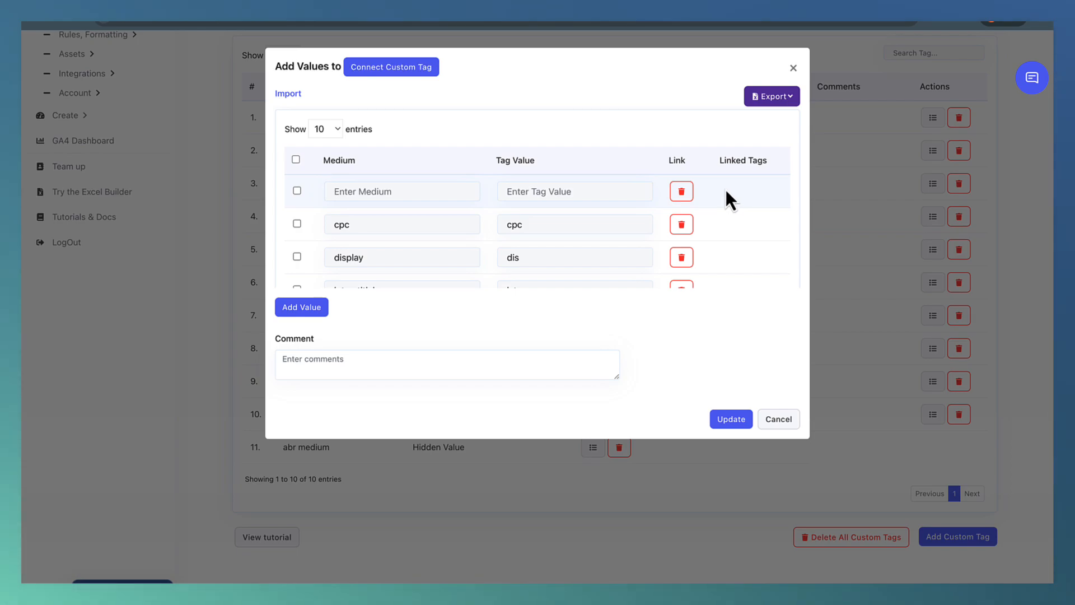
Delete the empty value row of the abr medium tag and update the tag.
click(682, 193)
scroll(713, 191, down, 5)
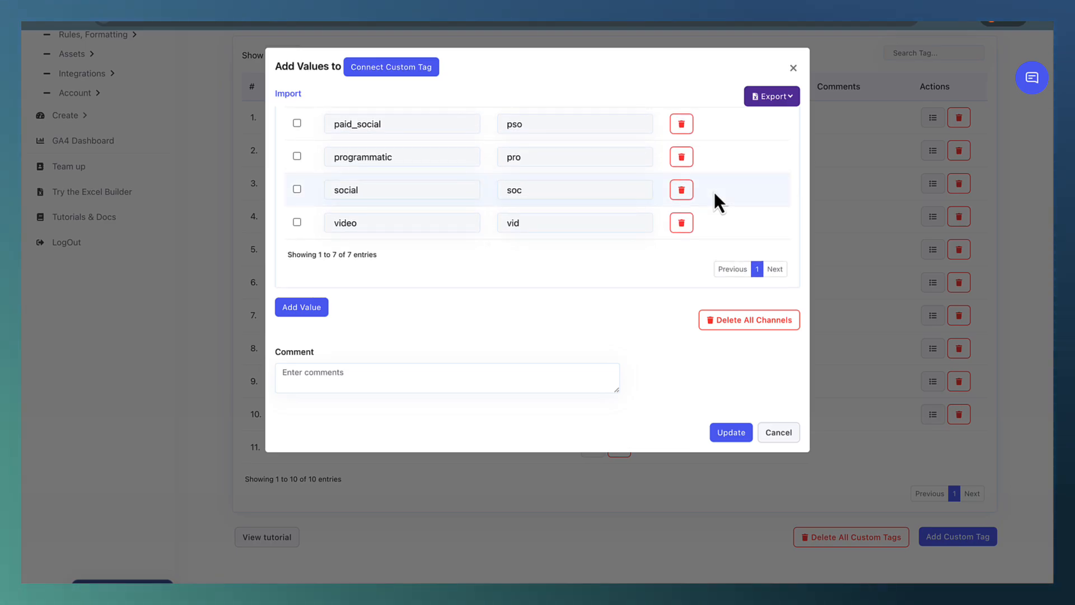
click(728, 432)
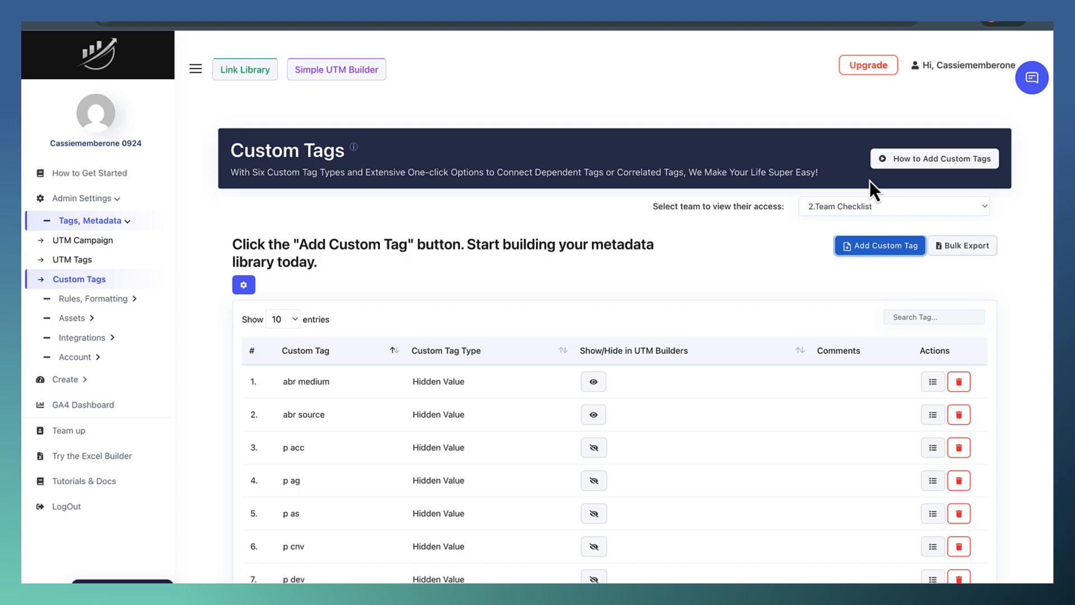
Create an Alphanumeric custom tag named "Input Campaign Name Here" and give it the value "Dummy Value".
click(885, 247)
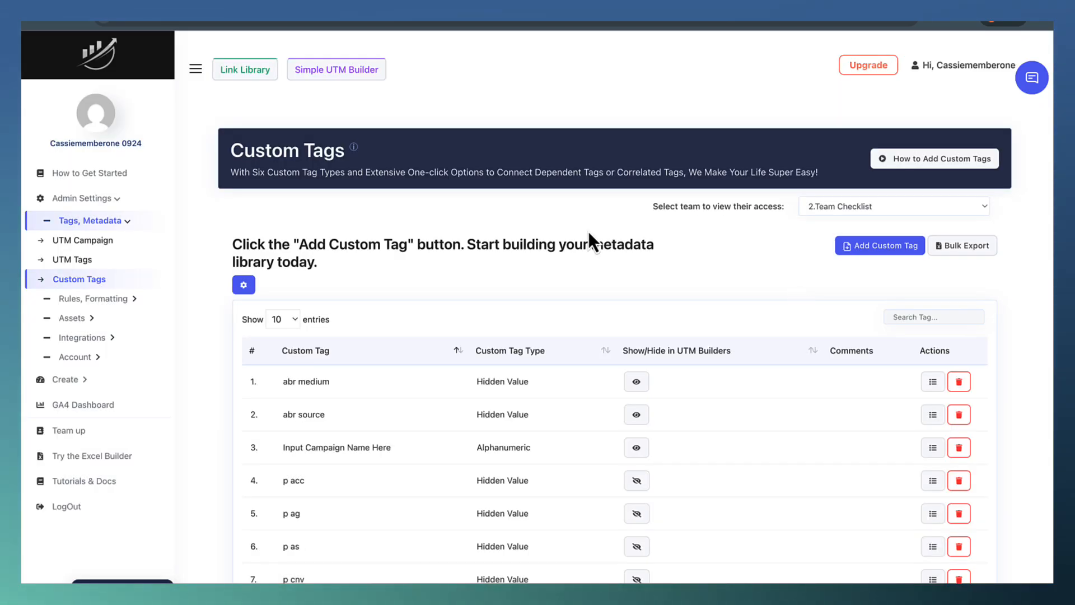
click(932, 448)
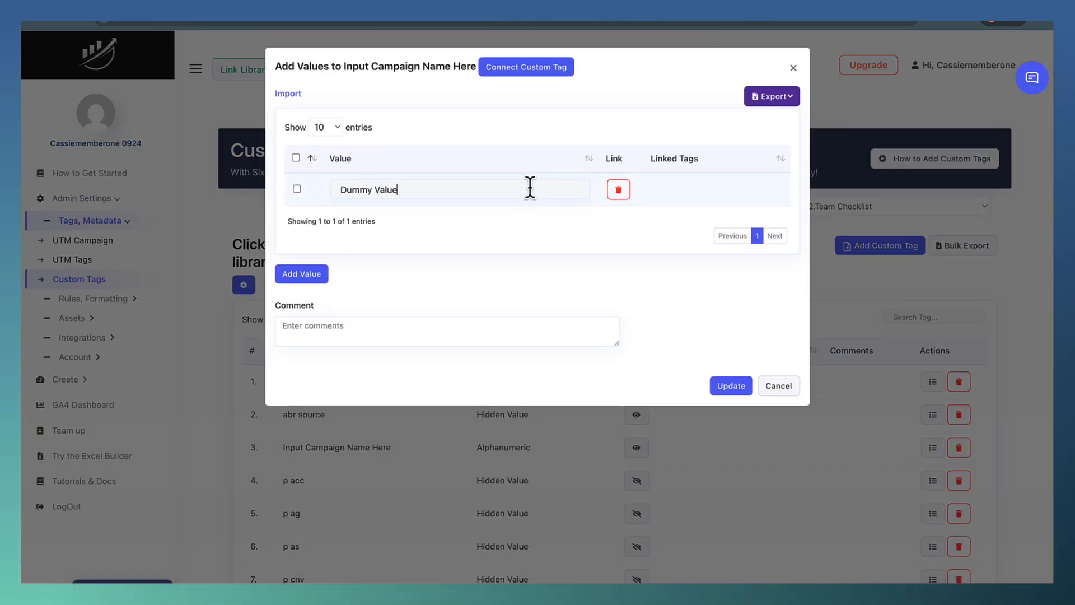
click(733, 387)
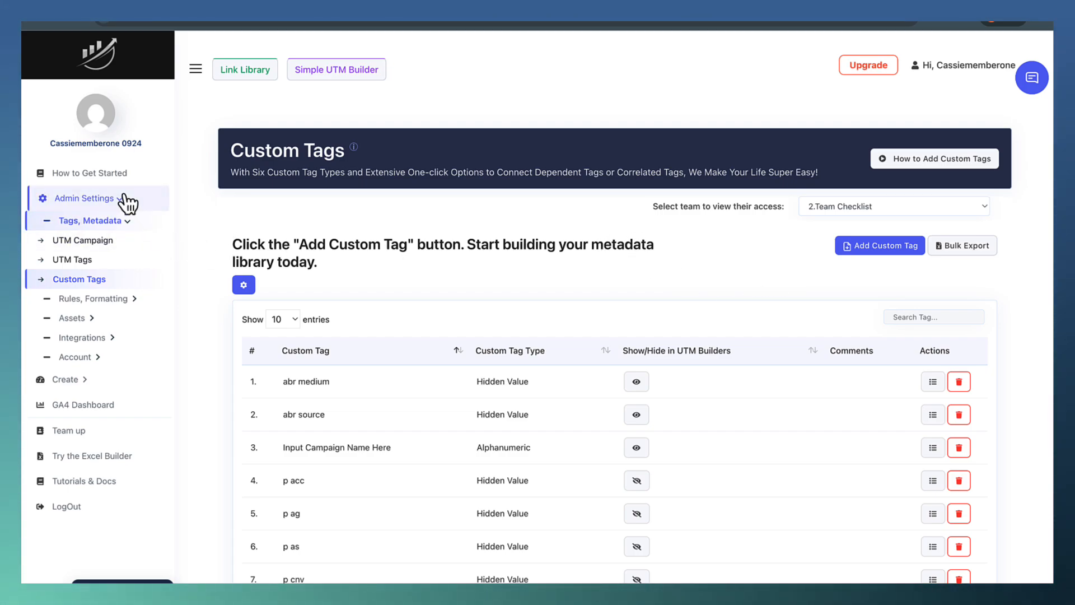
Open the team's UTM campaign name settings and switch the naming strategy to Pure Metadata.
click(122, 245)
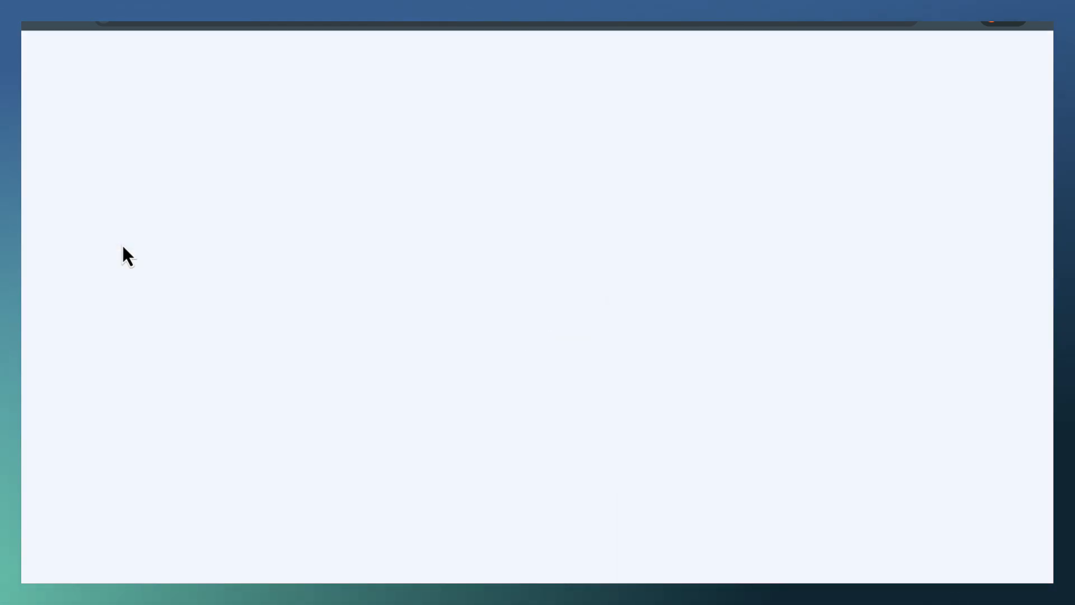
scroll(392, 312, down, 5)
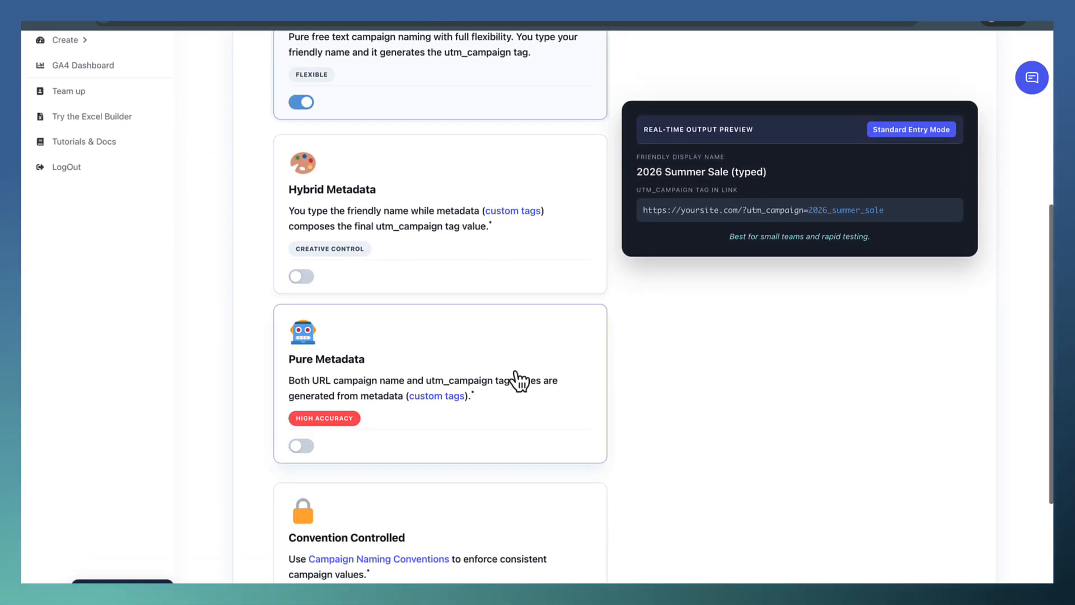
click(518, 376)
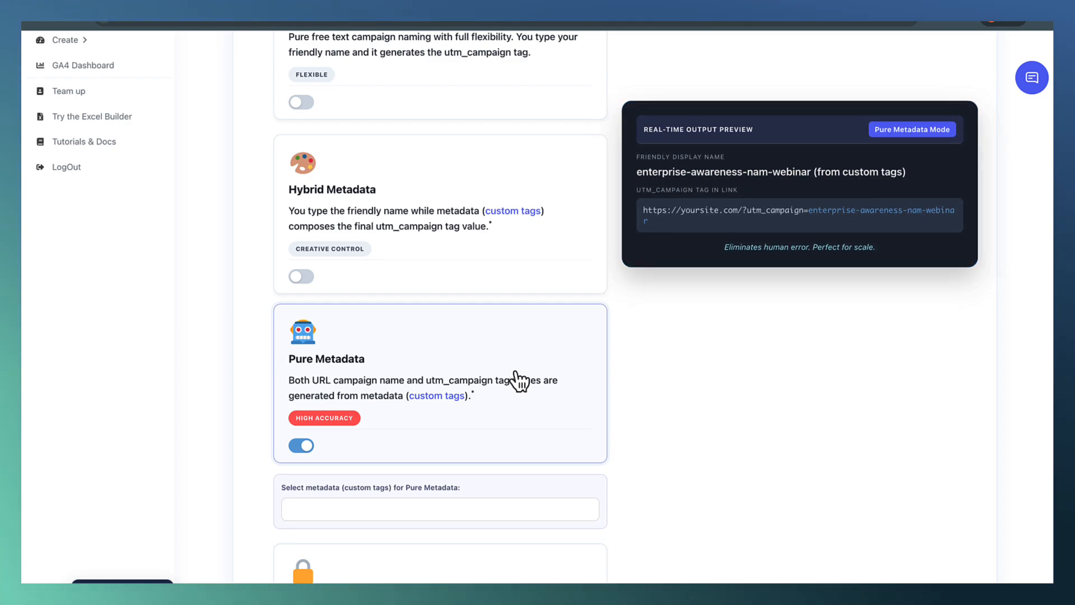
Choose abr source and abr medium as the Pure Metadata custom tags, and add and remove Input Campaign Name Here.
scroll(520, 382, down, 1)
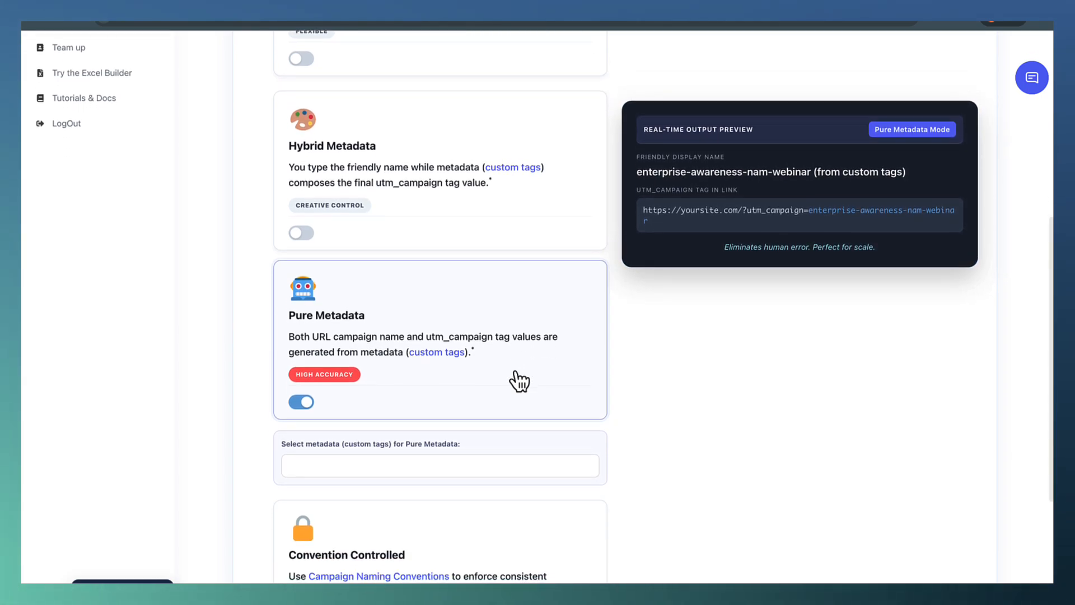
click(482, 460)
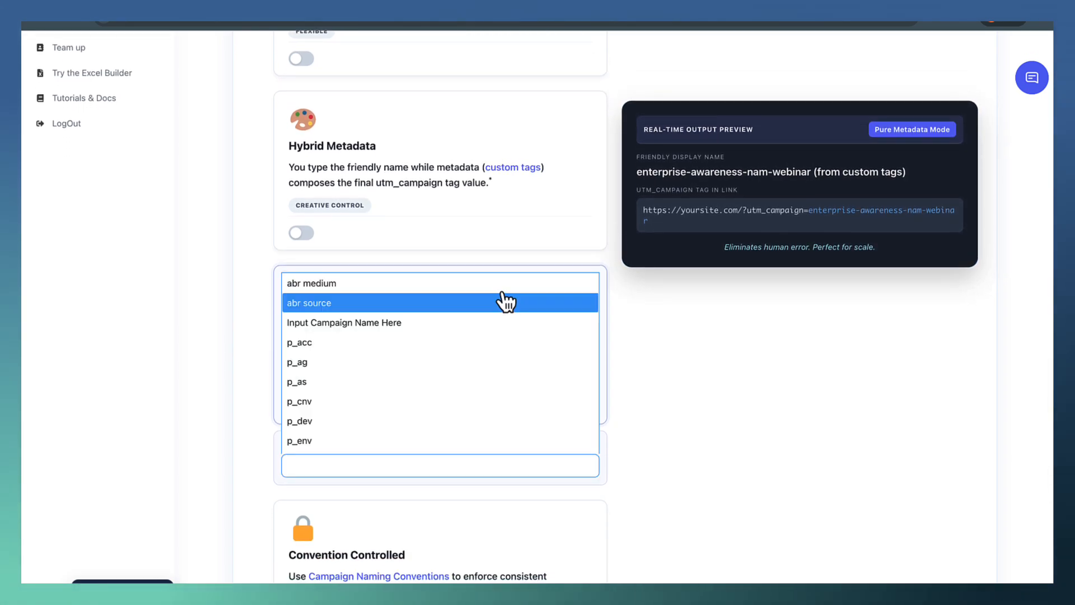
click(504, 302)
click(510, 290)
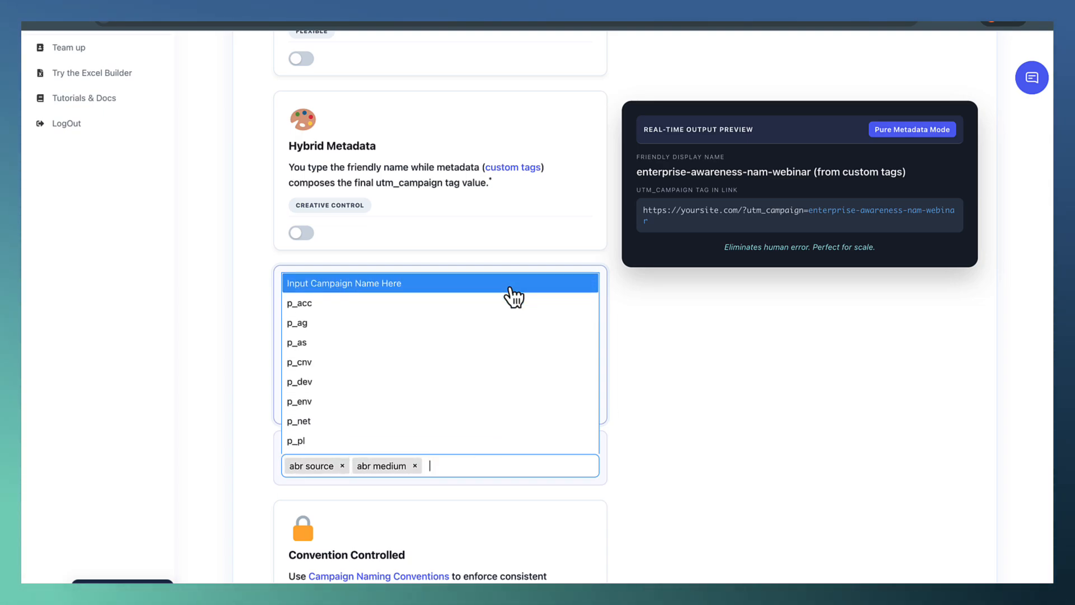
click(511, 294)
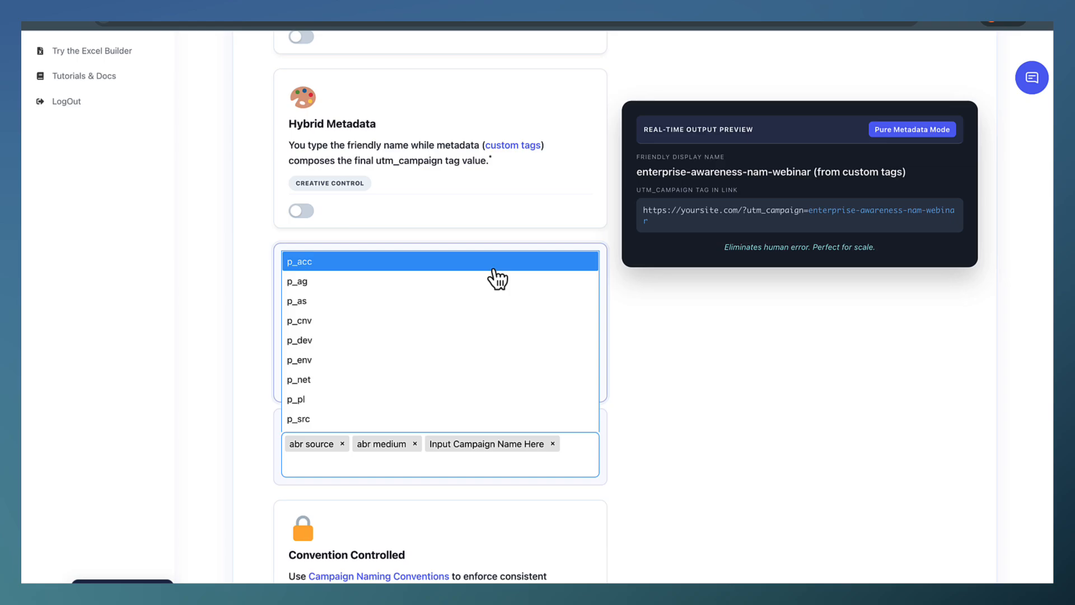
scroll(498, 291, down, 2)
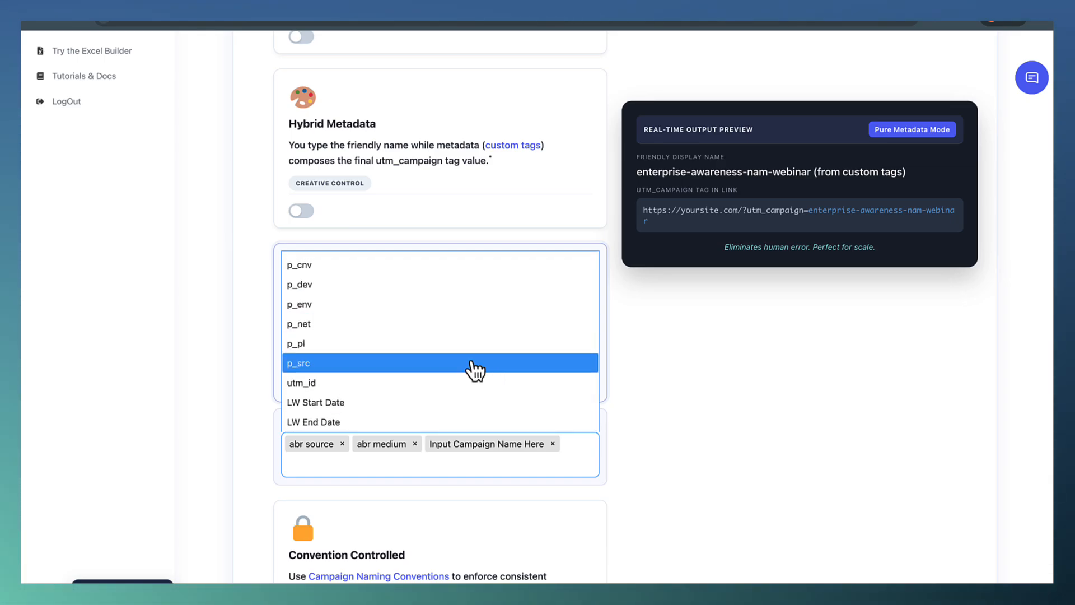
click(622, 424)
scroll(621, 425, down, 5)
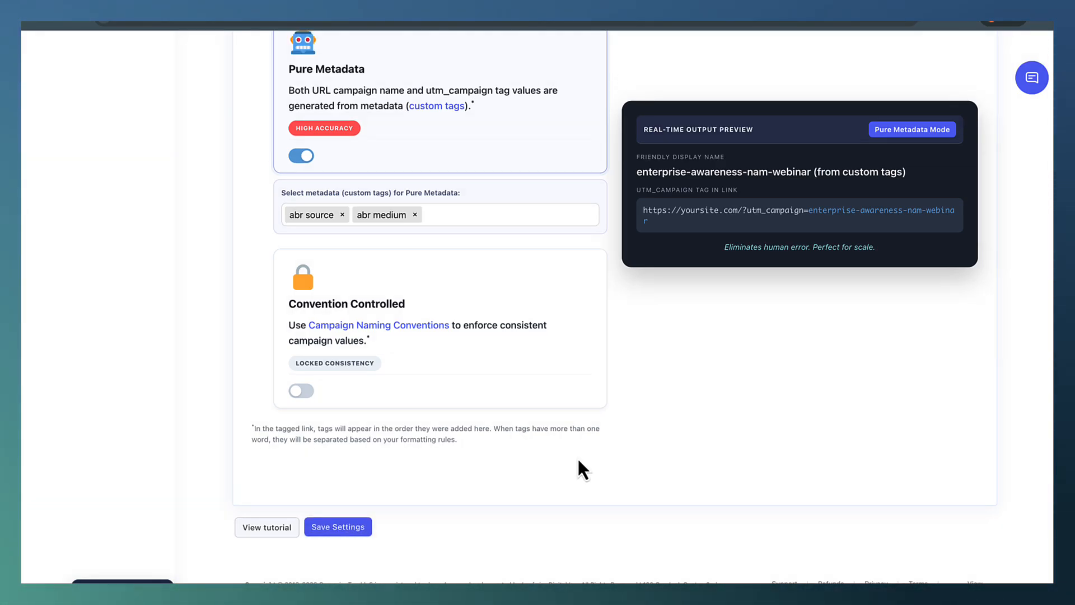
Open the Advanced Templates page under the assets settings and start a new campaign template.
scroll(578, 461, up, 10)
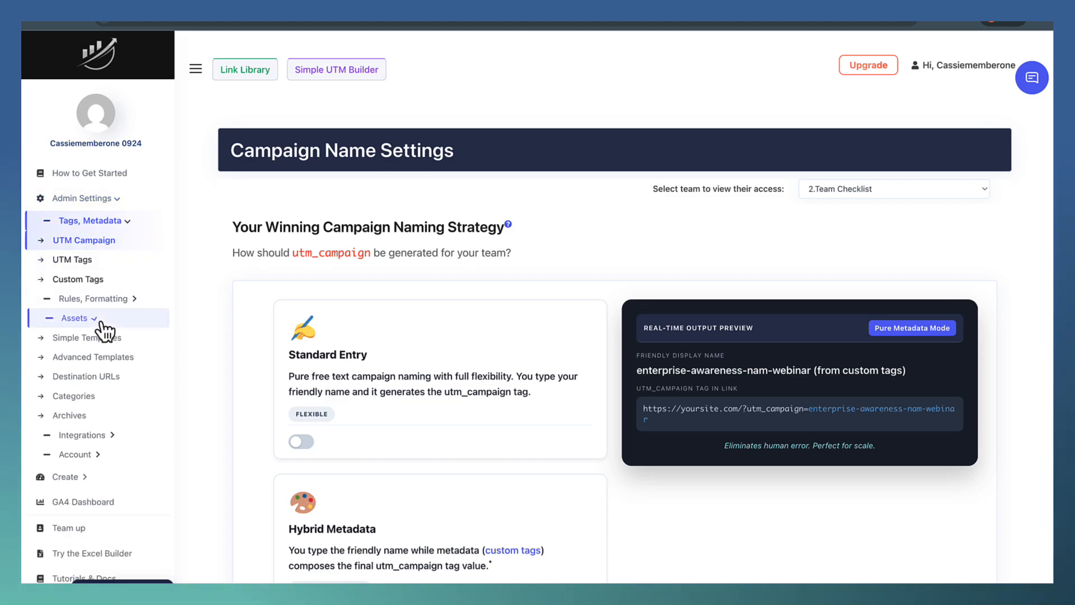
click(119, 363)
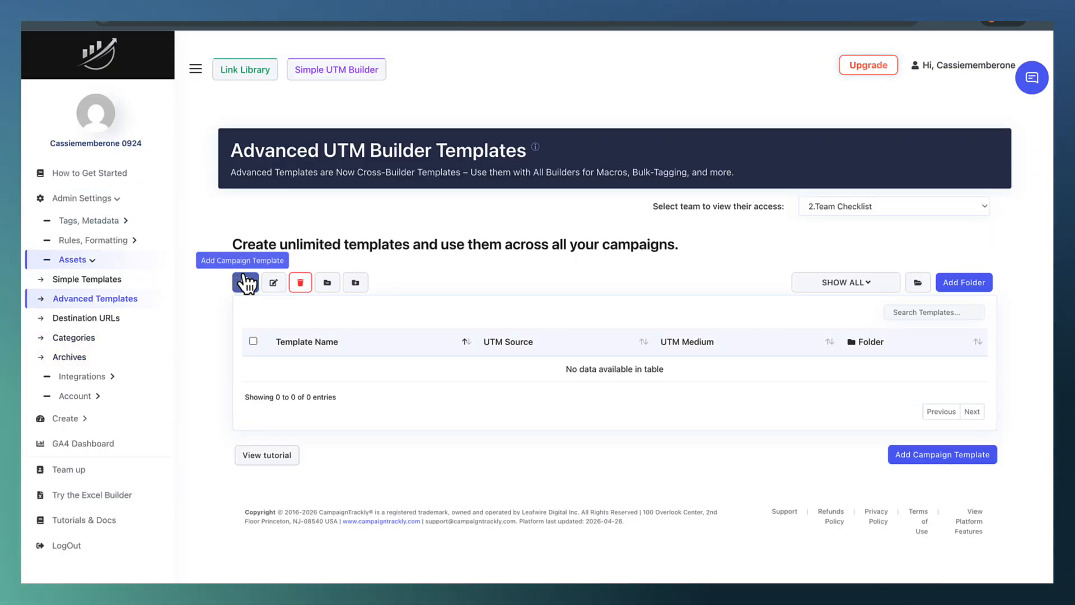
click(245, 283)
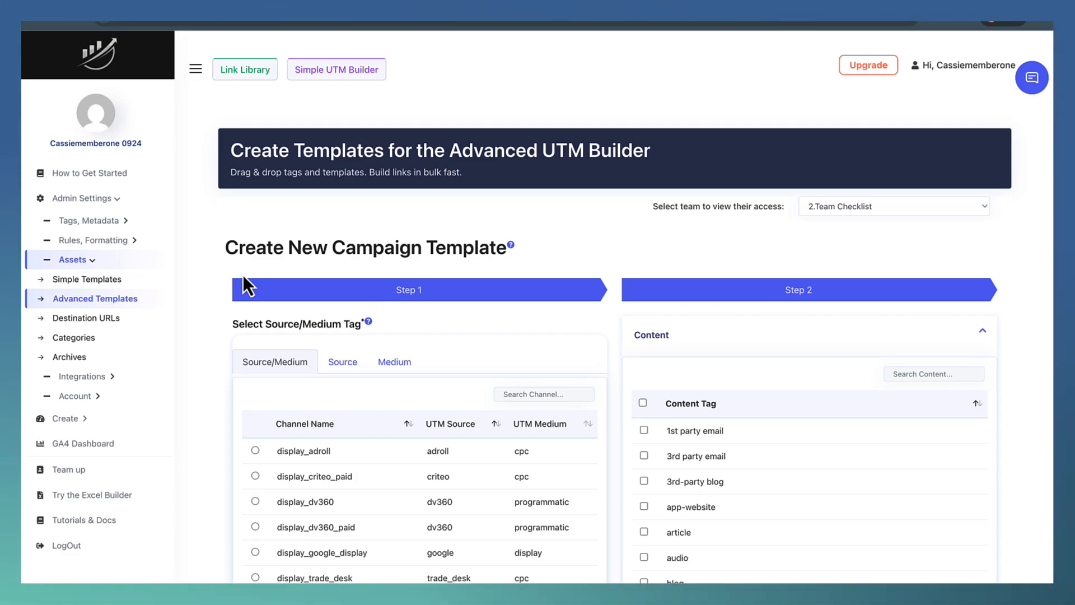
Search the template's source/medium channels for "google" and select paid_search_google.
scroll(243, 274, down, 3)
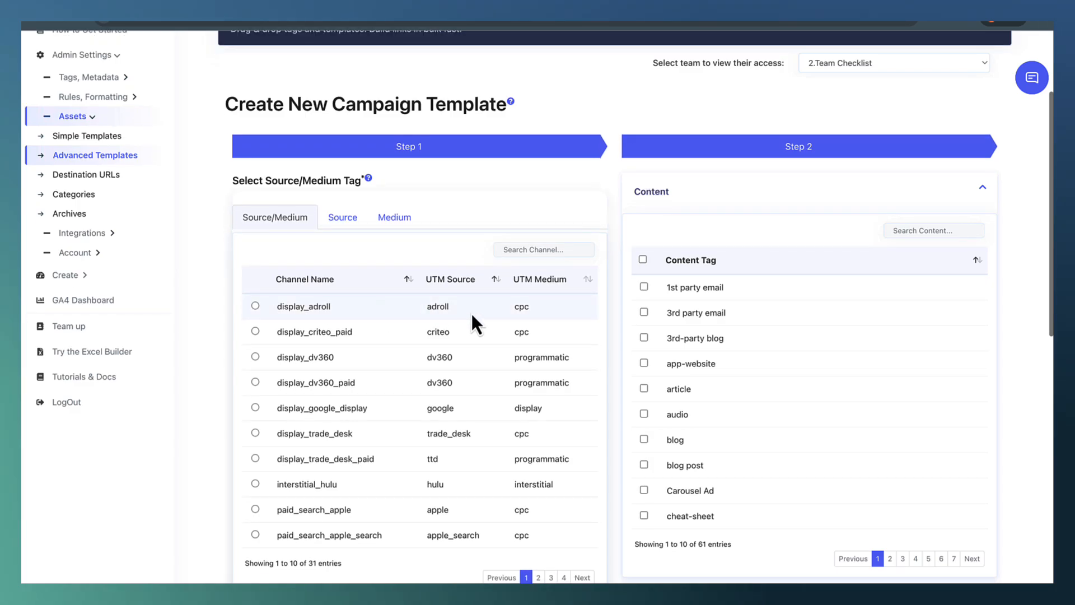
click(538, 250)
text(google)
click(469, 331)
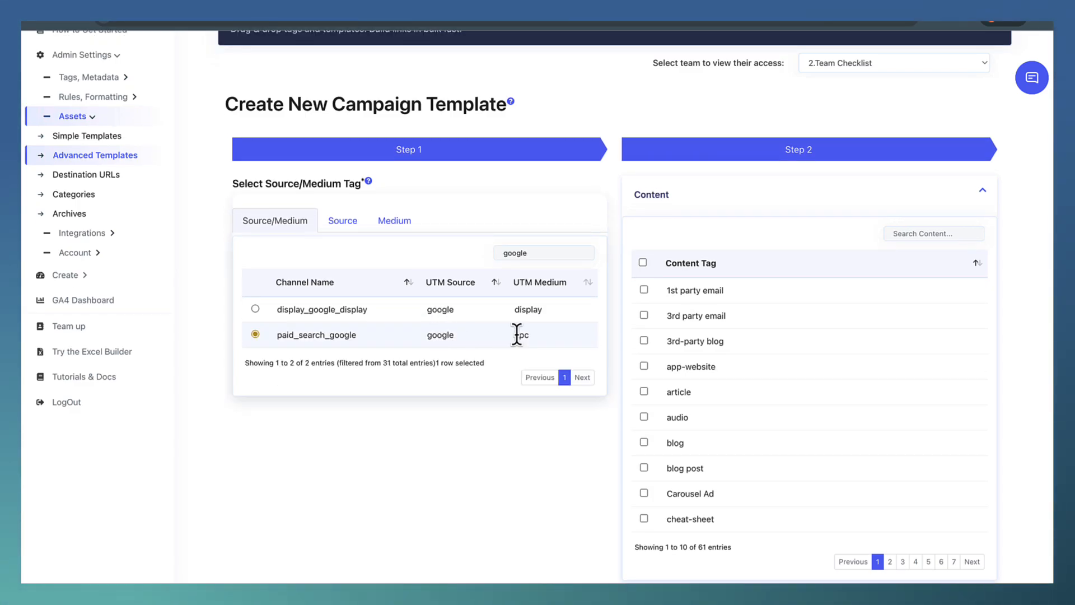
Set the template's custom tags: abr source to google|goo, abr medium to cpc|cpc and Input Campaign Name Here to {{DynamicTag}}.
scroll(516, 334, down, 10)
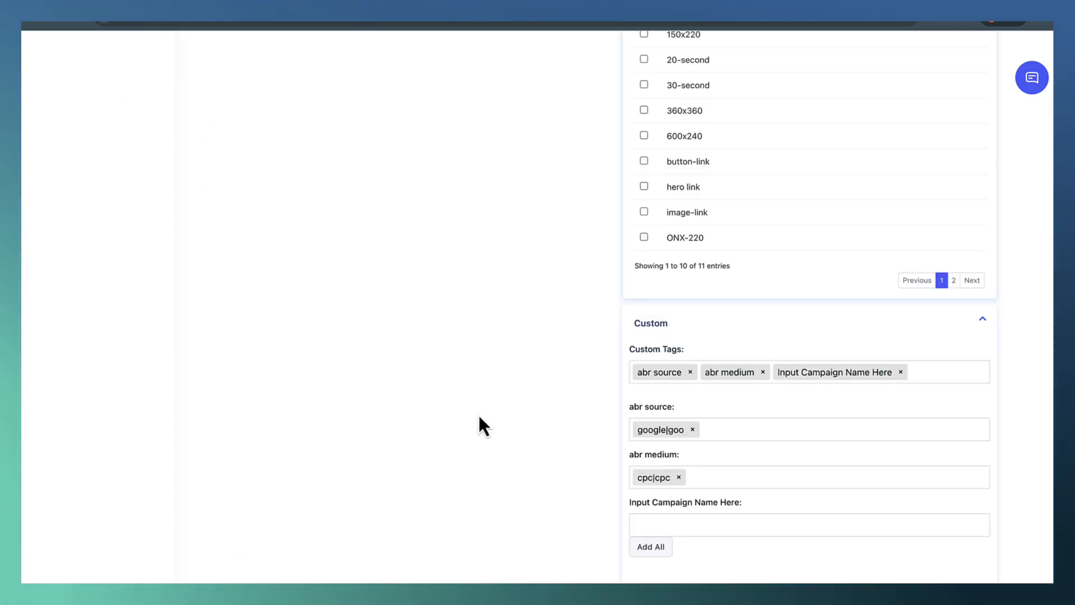
click(665, 526)
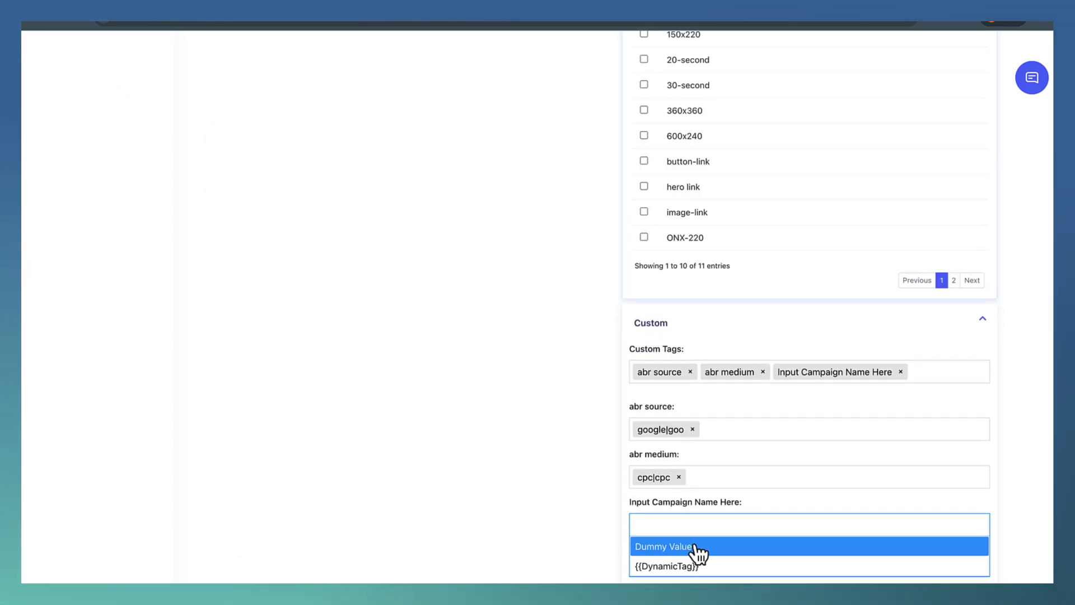
click(700, 567)
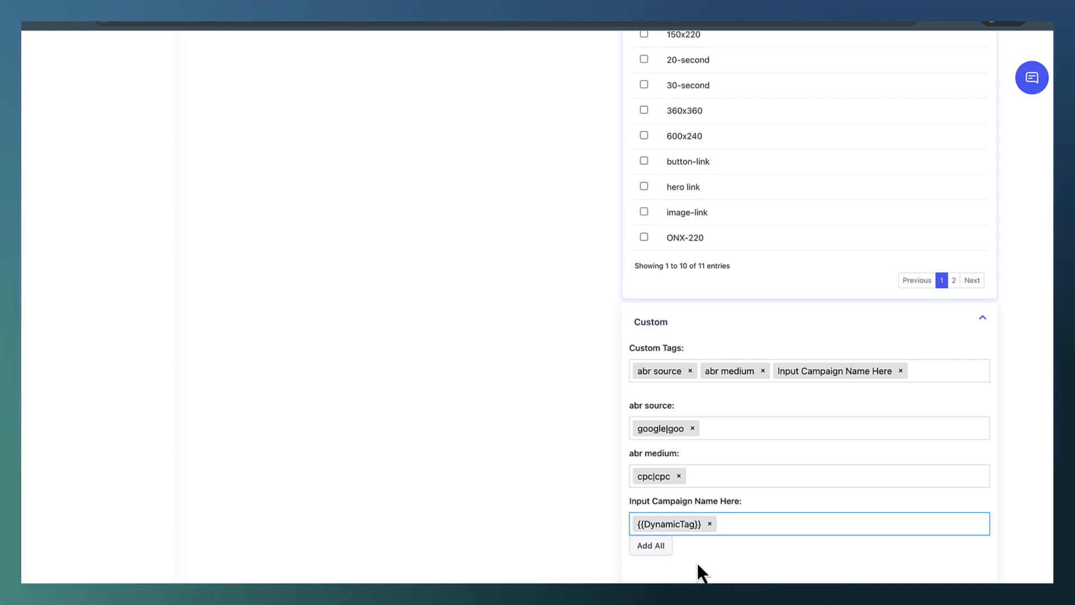
Preview the campaign template, name it "cpc/google" and save it.
scroll(697, 562, down, 1)
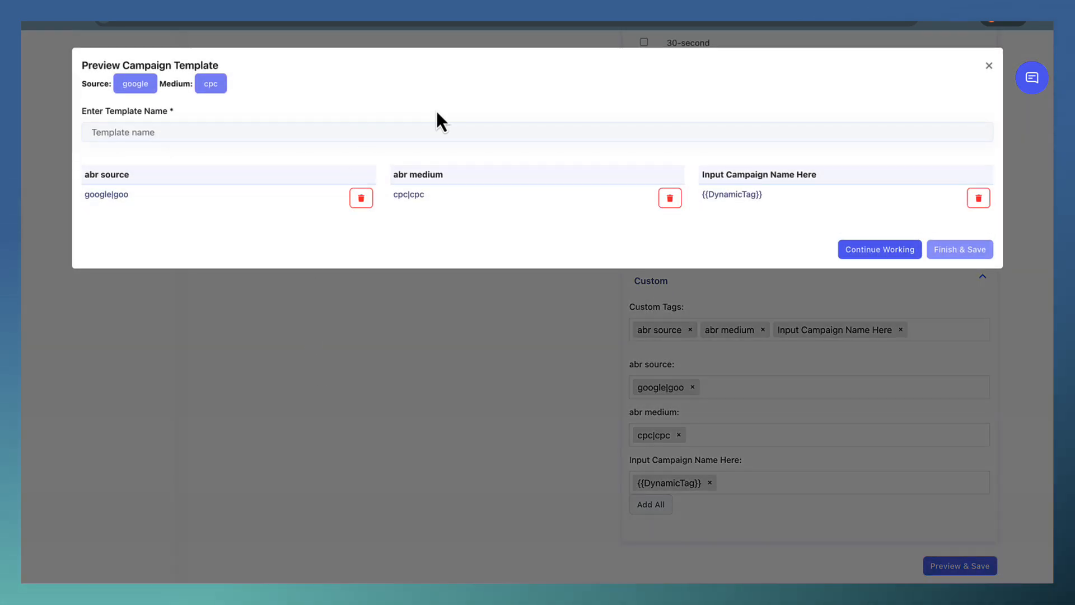
click(486, 132)
text(cpc/google)
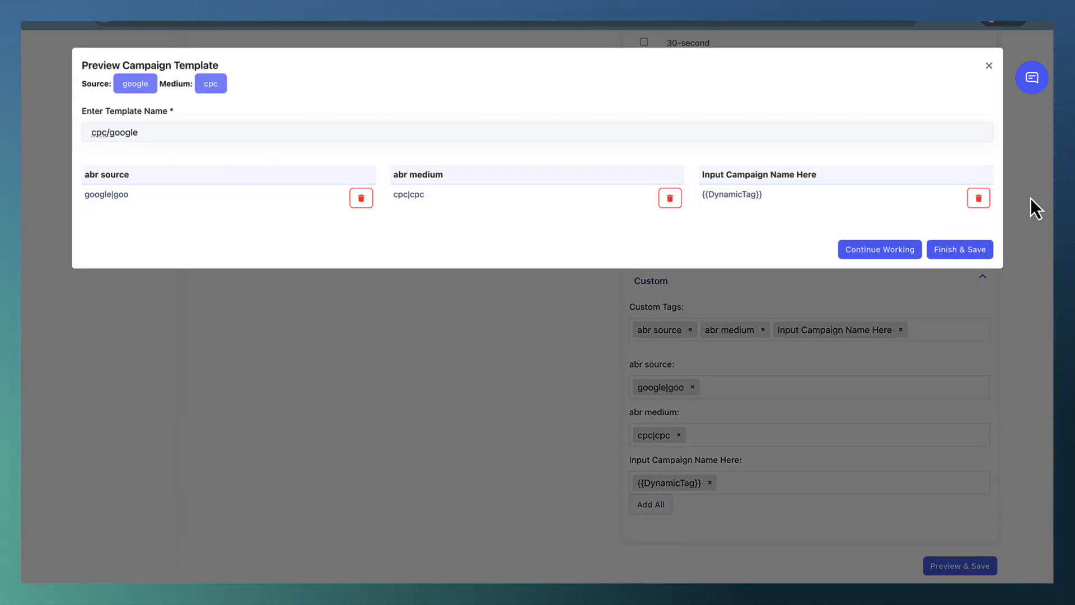
click(976, 252)
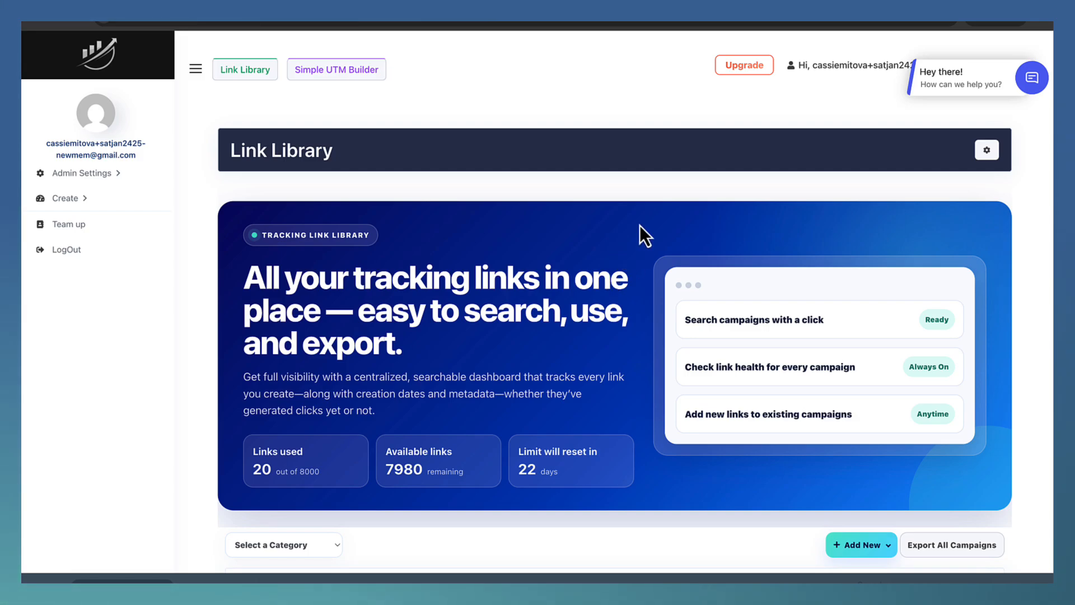
Start a campaign in the Simple UTM Builder with the first four saved URLs from the link list and apply the cpc/google template.
click(347, 71)
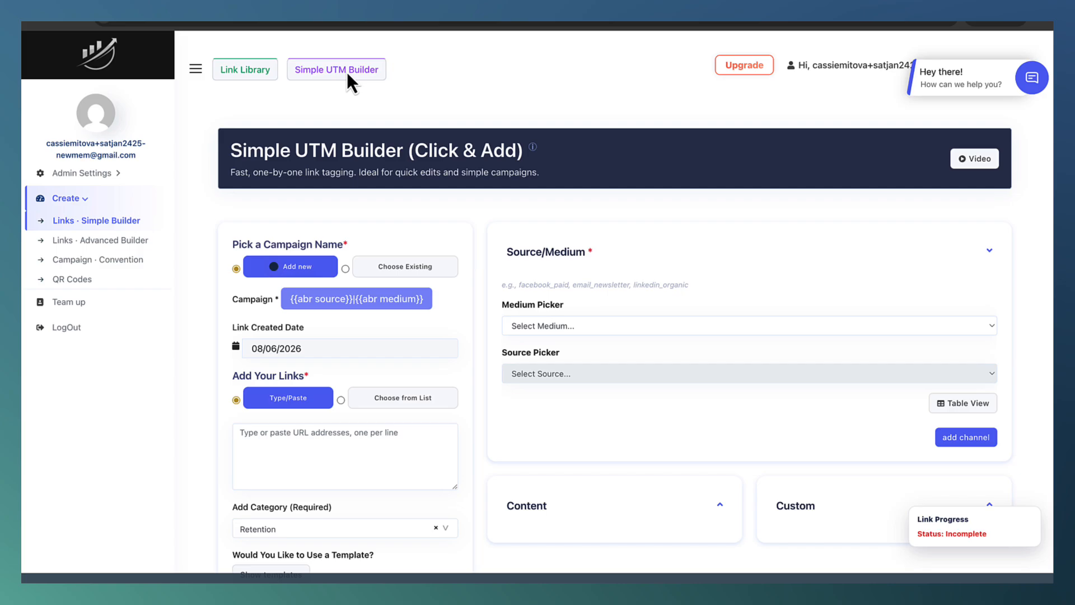
click(407, 400)
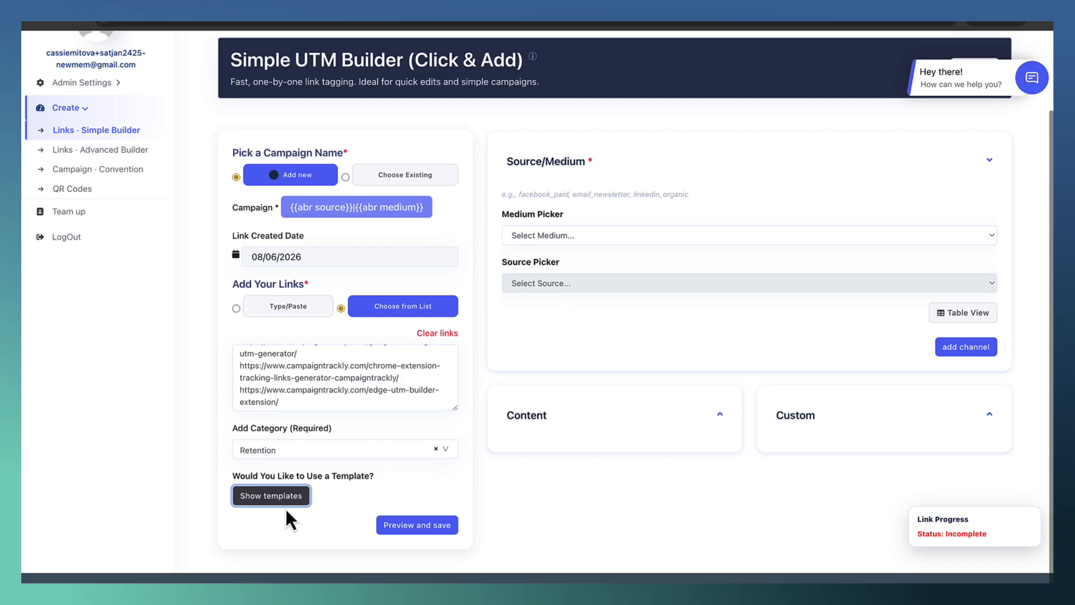
click(280, 499)
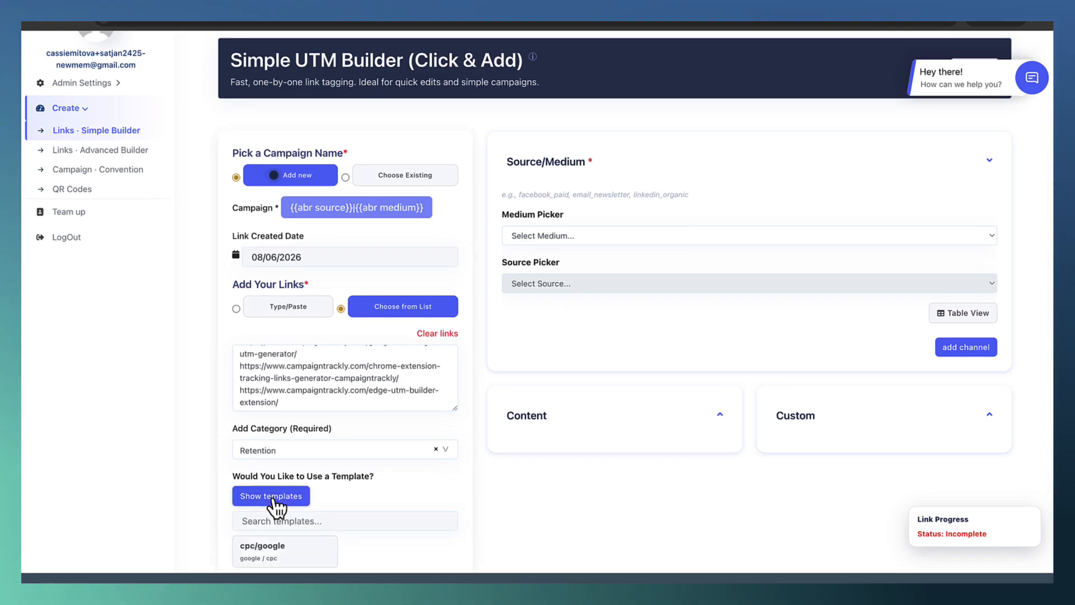
scroll(285, 482, down, 2)
click(298, 456)
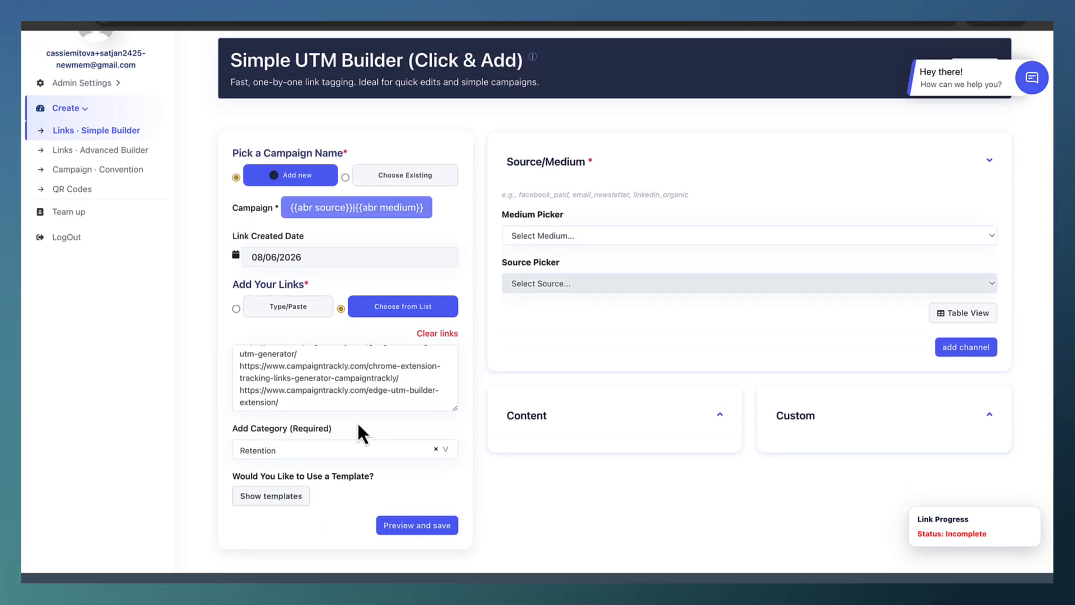
Expand the campaign's custom tags for review, preview the tagged links and save the campaign.
click(847, 431)
scroll(847, 432, down, 2)
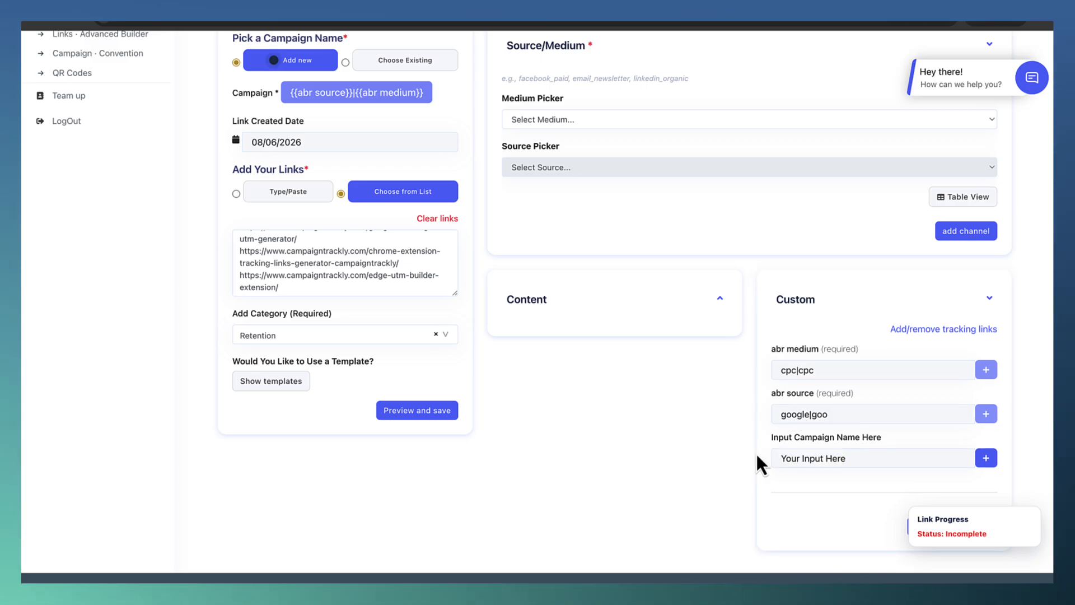
click(427, 408)
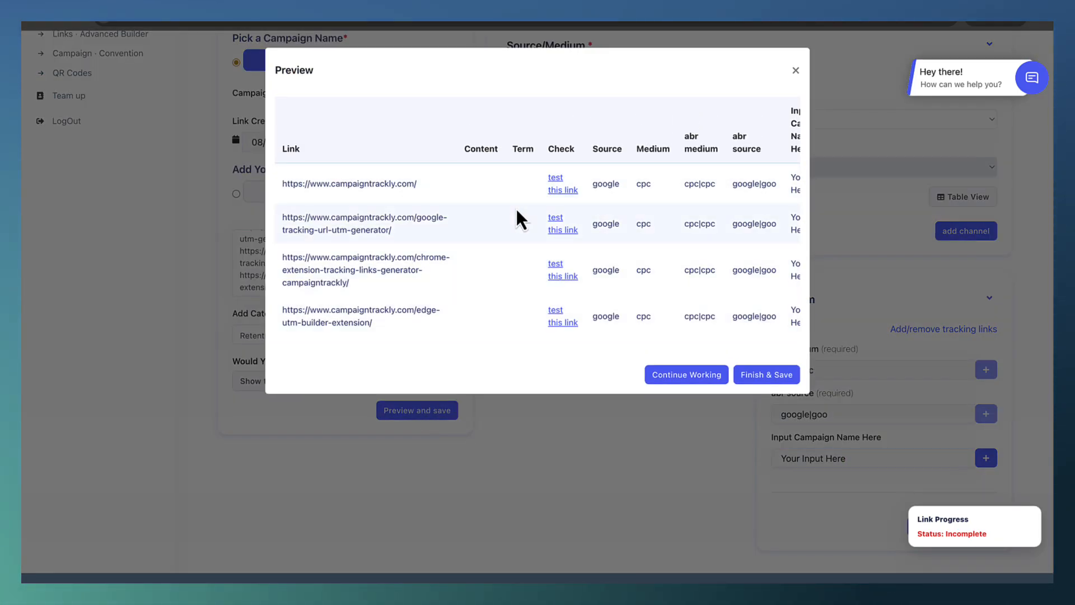
scroll(516, 209, right, 5)
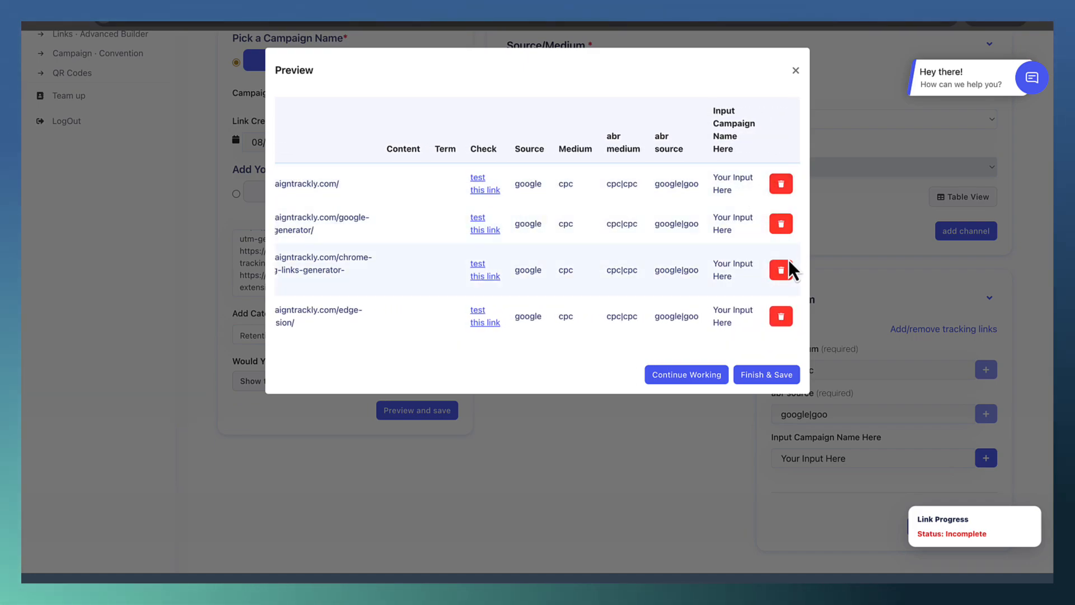
click(774, 375)
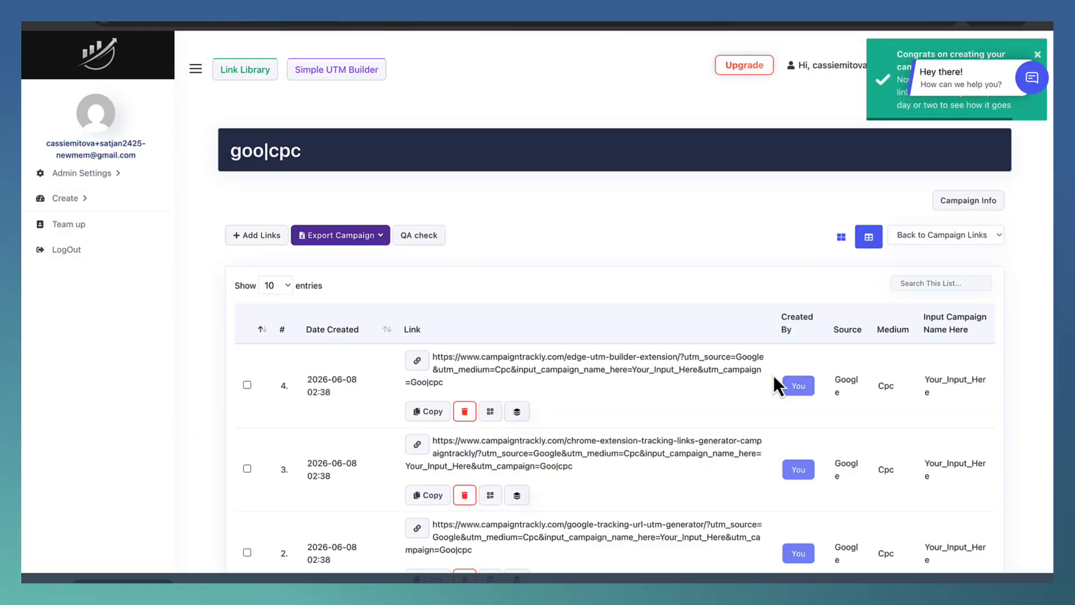
scroll(774, 375, down, 3)
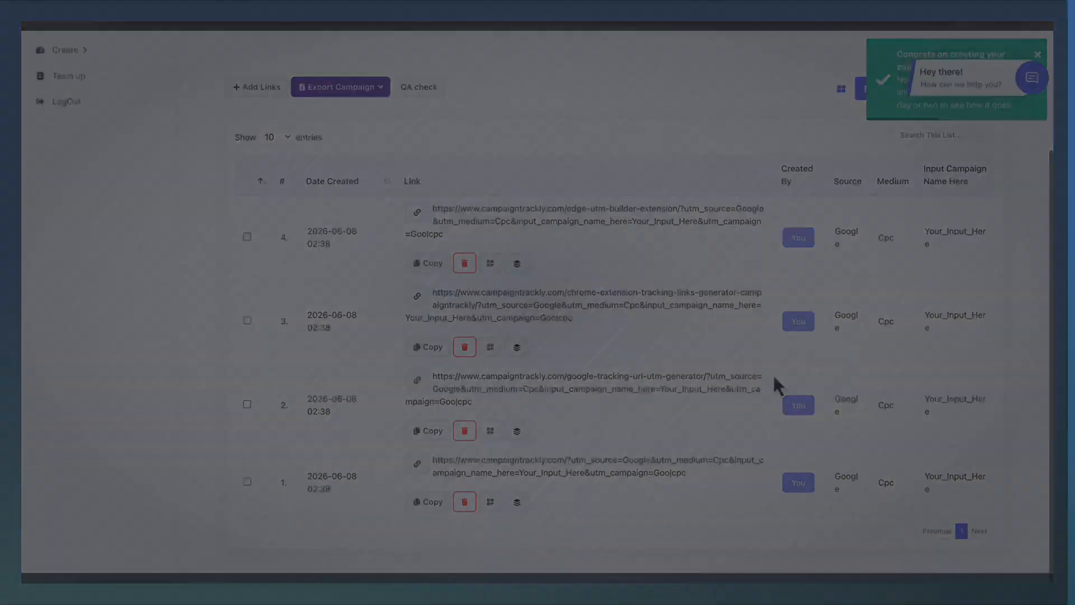